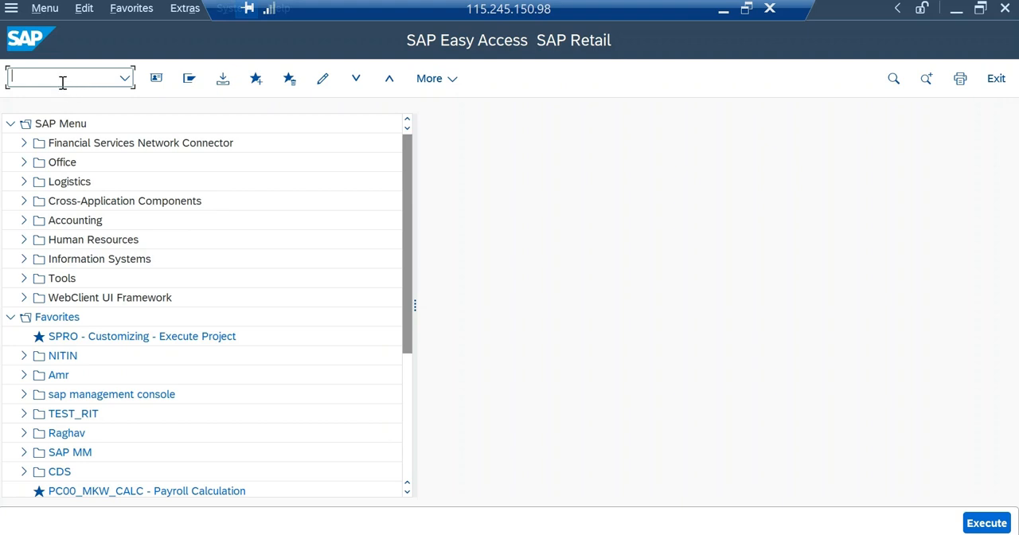
Start transaction SPRO and display the SAP Reference IMG.
{"action": "type", "text": "SPRO"}
{"action": "key", "text": "Return"}
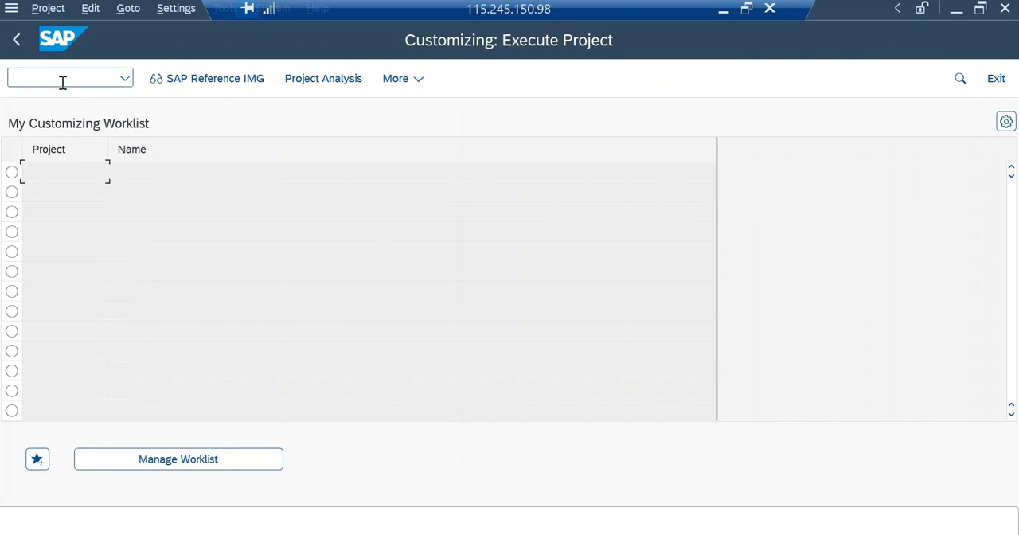
{"action": "left_click", "coordinate": [180, 86]}
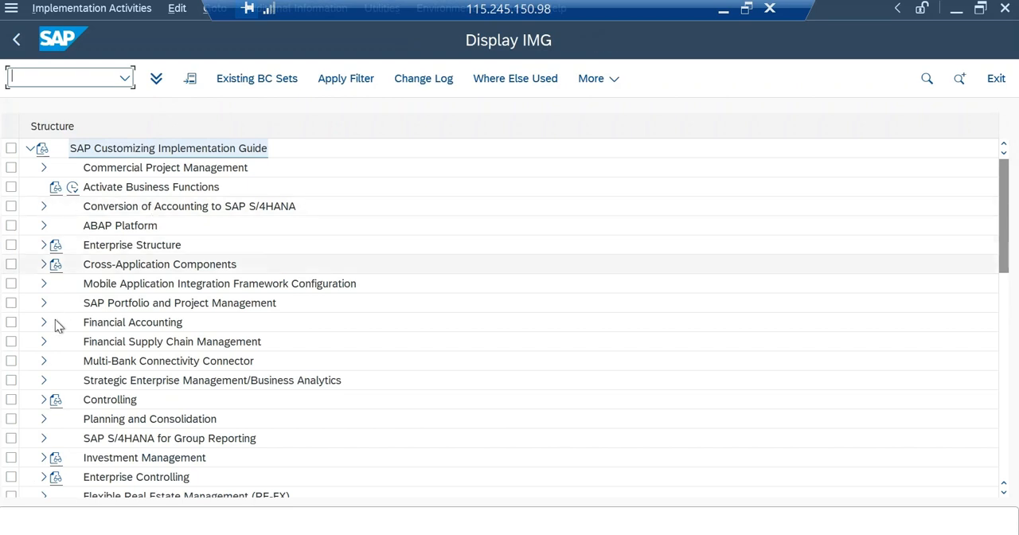
Expand Financial Accounting, Financial Accounting Global Settings, Ledgers, and Fiscal Year and Posting Periods down to the Posting Periods activities.
{"action": "left_click", "coordinate": [43, 323]}
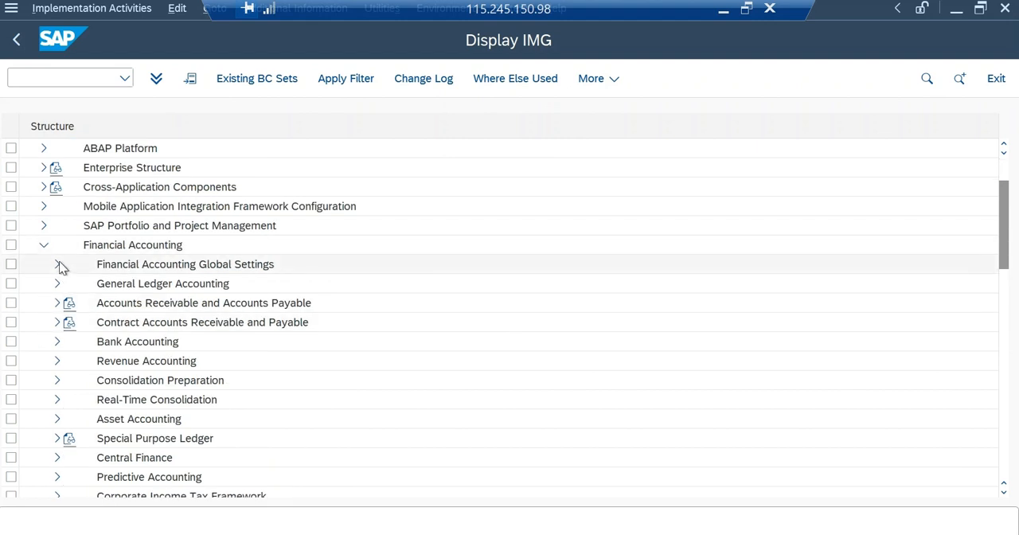
{"action": "left_click", "coordinate": [58, 265]}
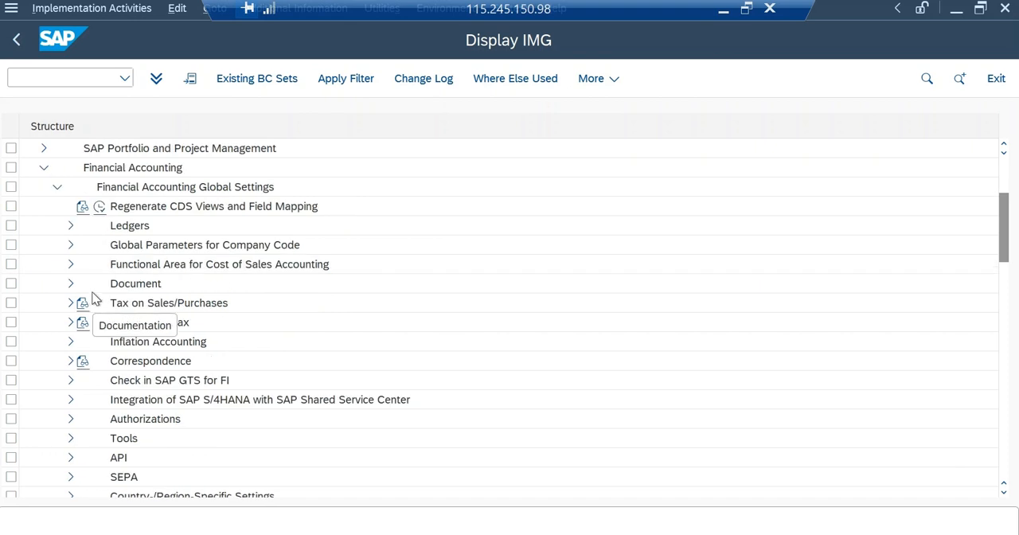
{"action": "left_click", "coordinate": [70, 227]}
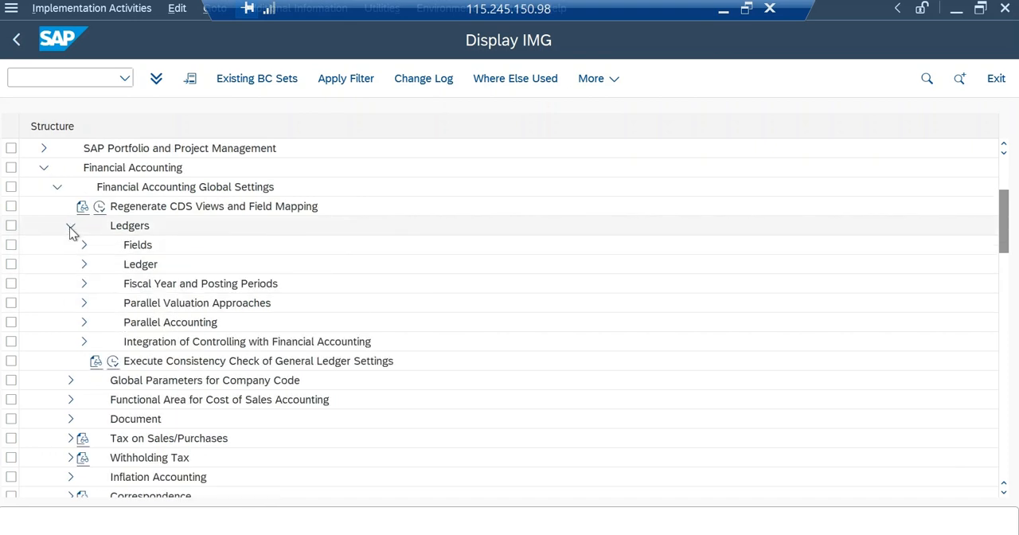
{"action": "left_click", "coordinate": [85, 284]}
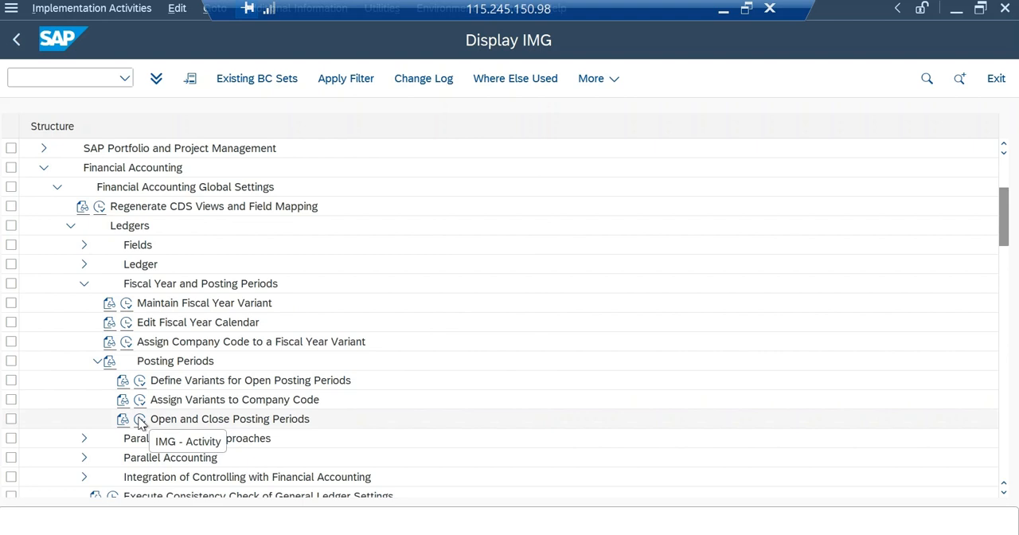
Look up posting period variant MAKI in the Define Variants for Open Posting Periods activity, and return to the IMG.
{"action": "left_click", "coordinate": [140, 381]}
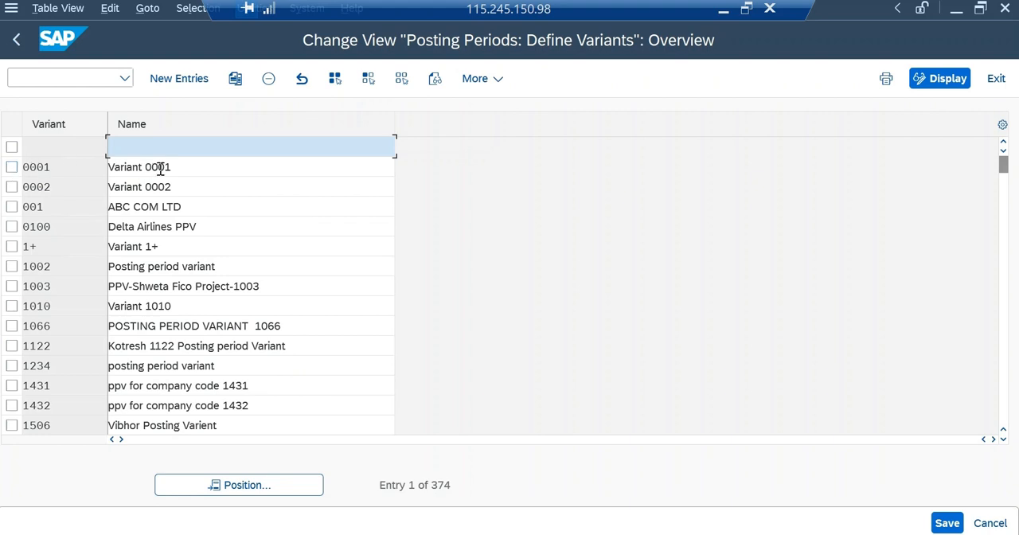
{"action": "left_click", "coordinate": [11, 168]}
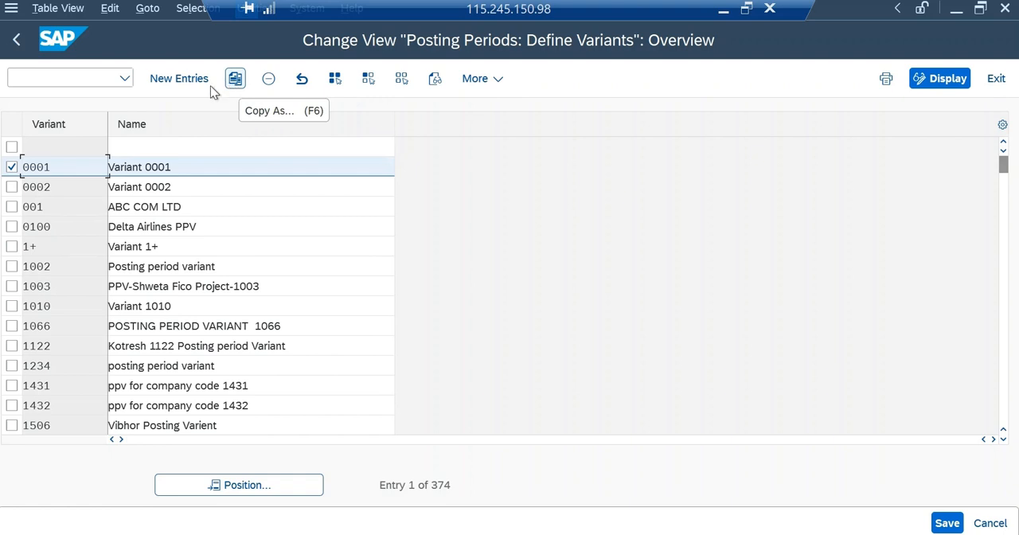
{"action": "left_click", "coordinate": [12, 167]}
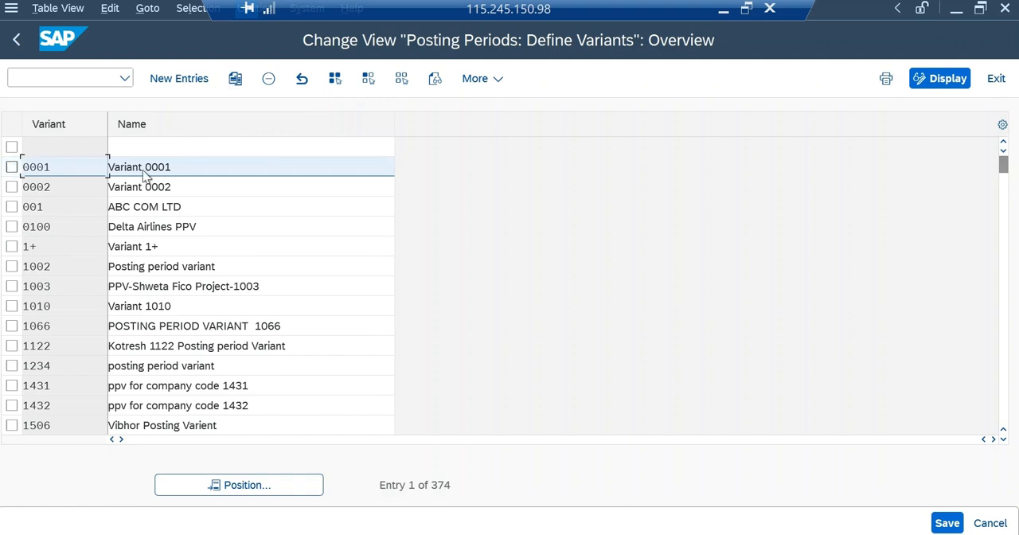
{"action": "left_click", "coordinate": [238, 499]}
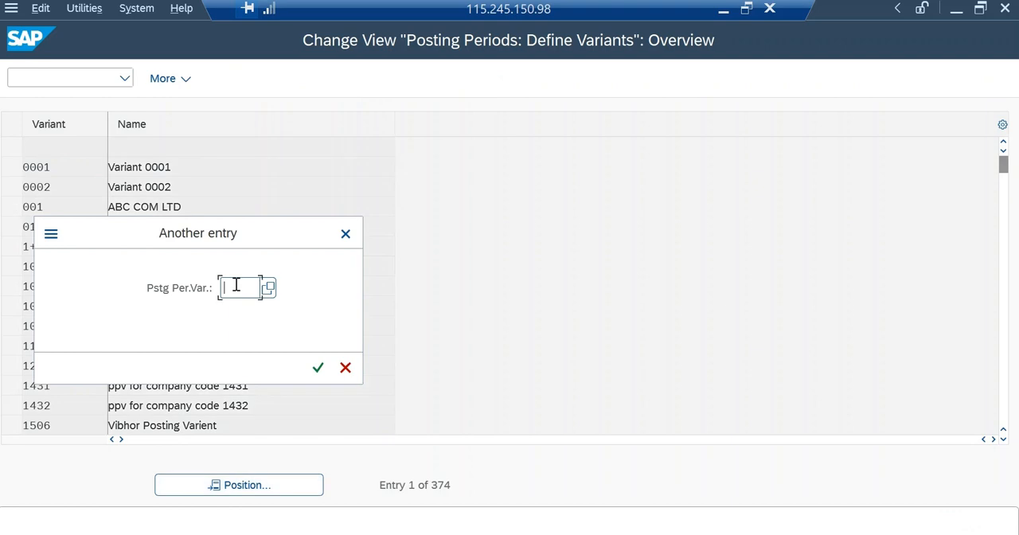
{"action": "type", "text": "MAKI"}
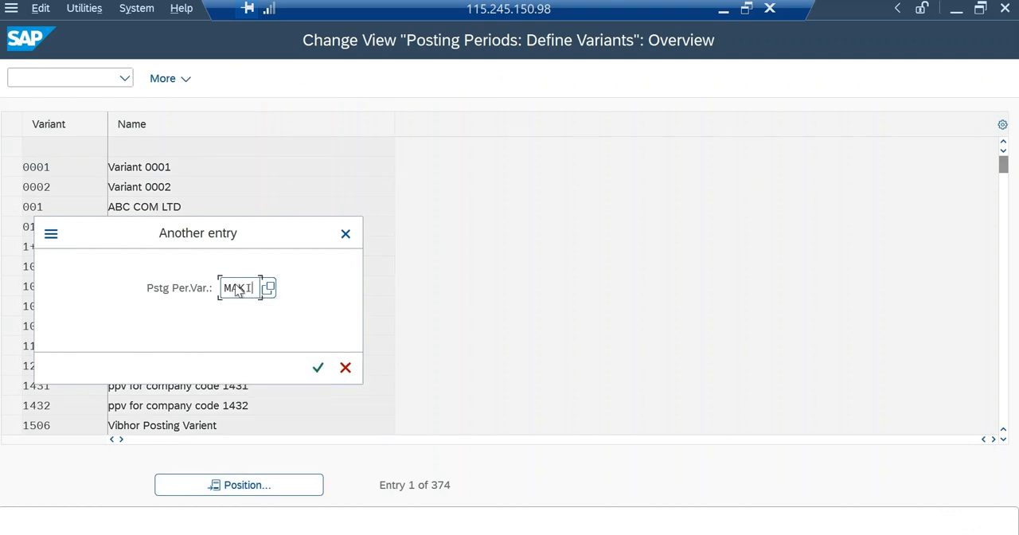
{"action": "key", "text": "Return"}
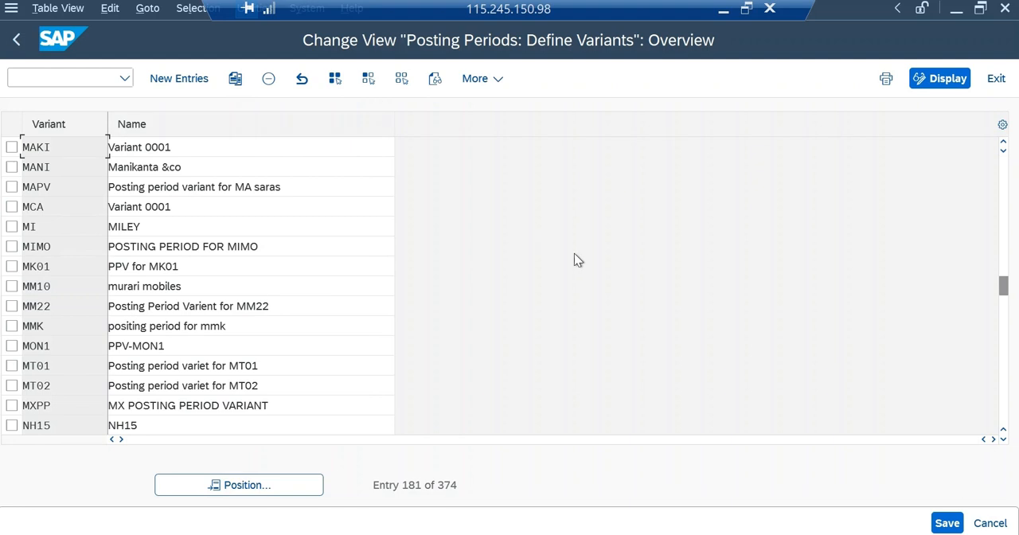
{"action": "left_click", "coordinate": [991, 523]}
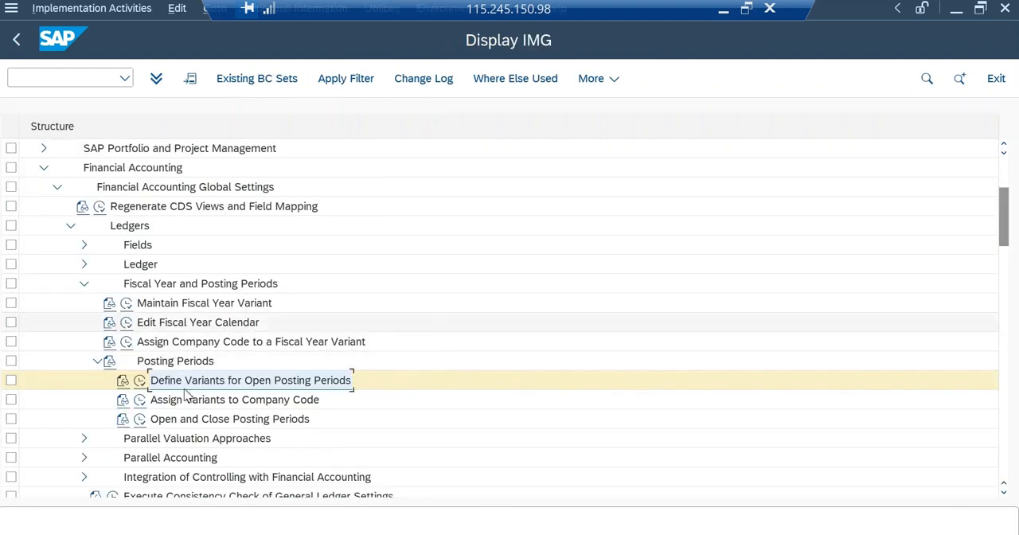
Check which posting period variant is assigned to company code MAK1 in Assign Variants to Company Code, and return to the IMG.
{"action": "left_click", "coordinate": [141, 403]}
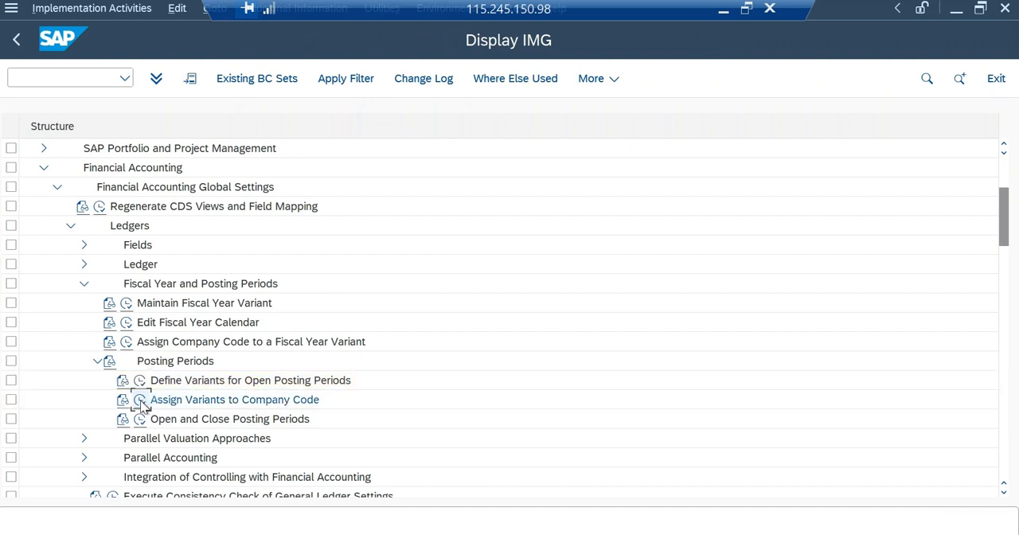
{"action": "left_click", "coordinate": [195, 507]}
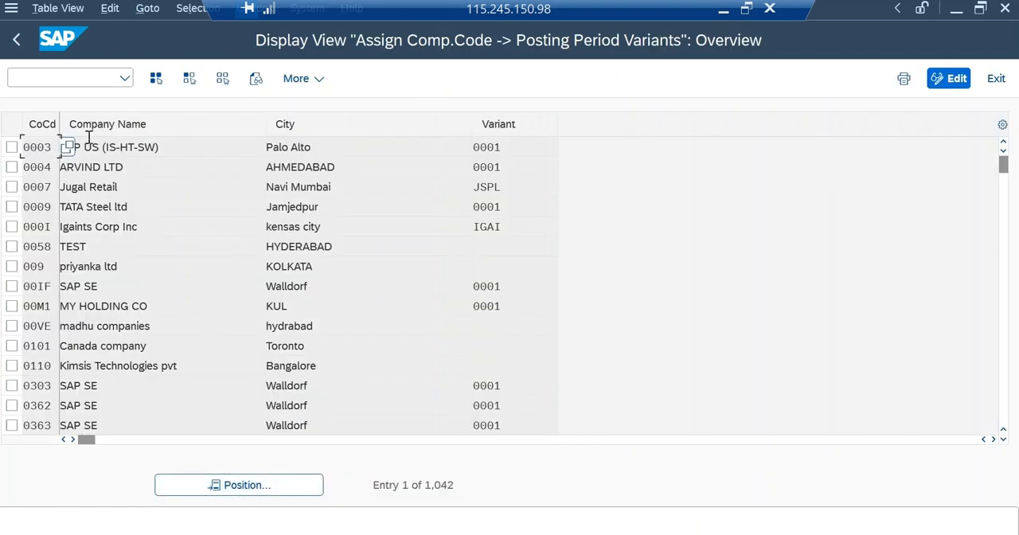
{"action": "left_click", "coordinate": [213, 483]}
{"action": "type", "text": "MAK"}
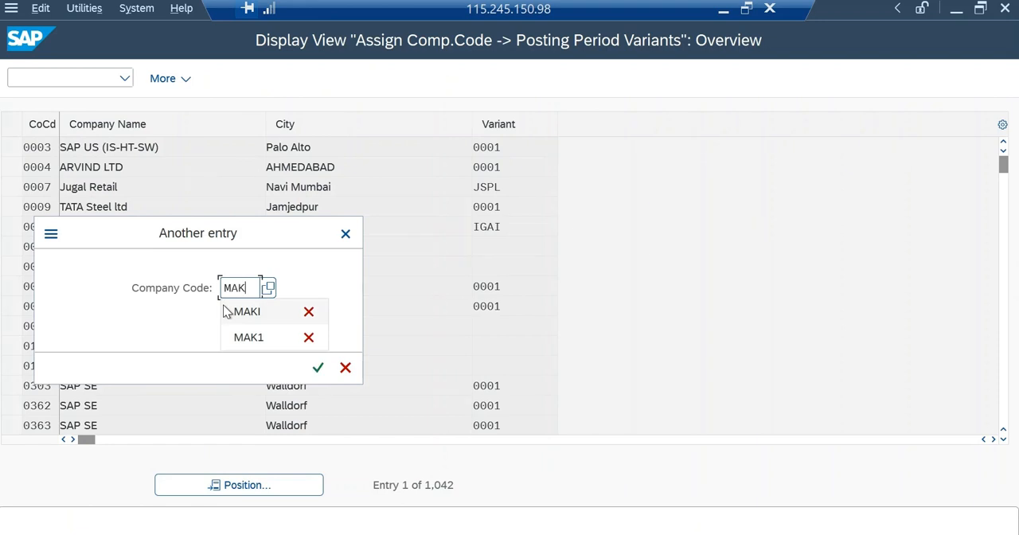
{"action": "left_click", "coordinate": [248, 337]}
{"action": "key", "text": "Return"}
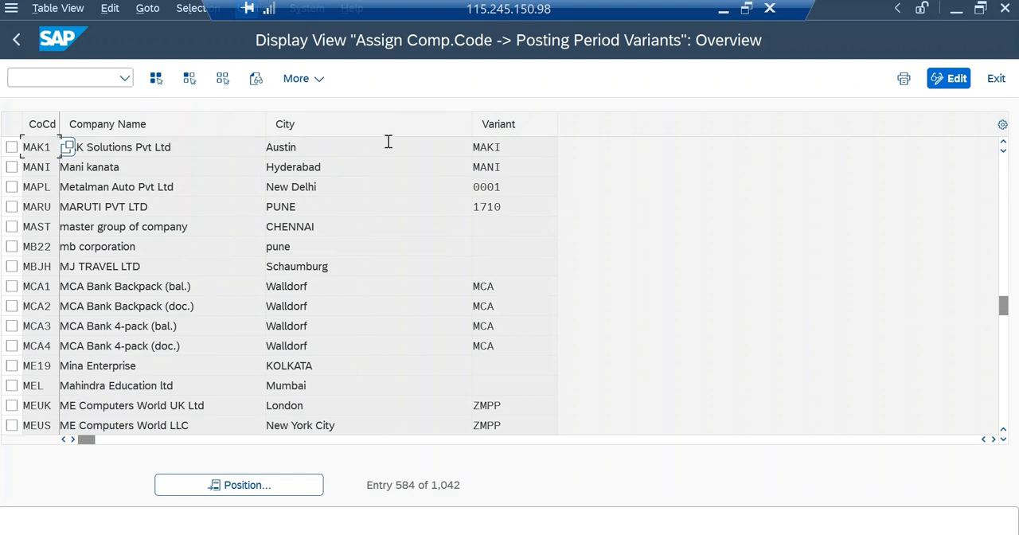
{"action": "left_click", "coordinate": [506, 147]}
{"action": "left_click", "coordinate": [994, 78]}
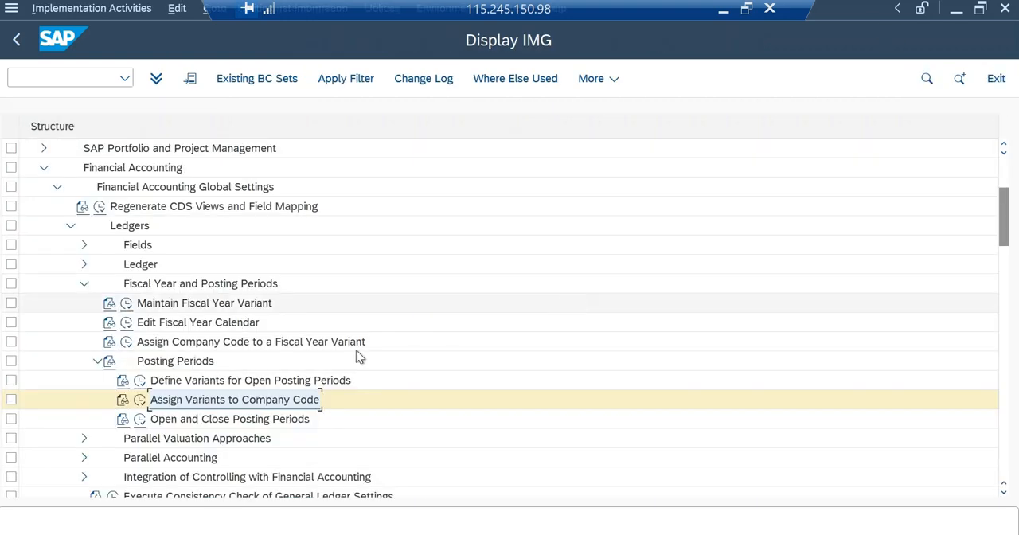
Open the Open and Close Posting Periods activity for all variants and review the time intervals by account type.
{"action": "left_click", "coordinate": [140, 419]}
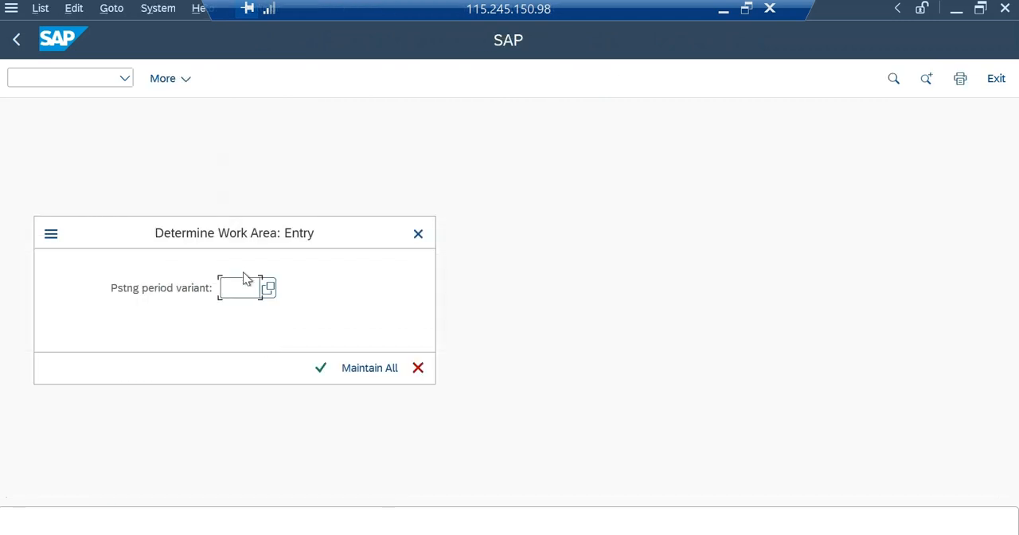
{"action": "left_click", "coordinate": [355, 368]}
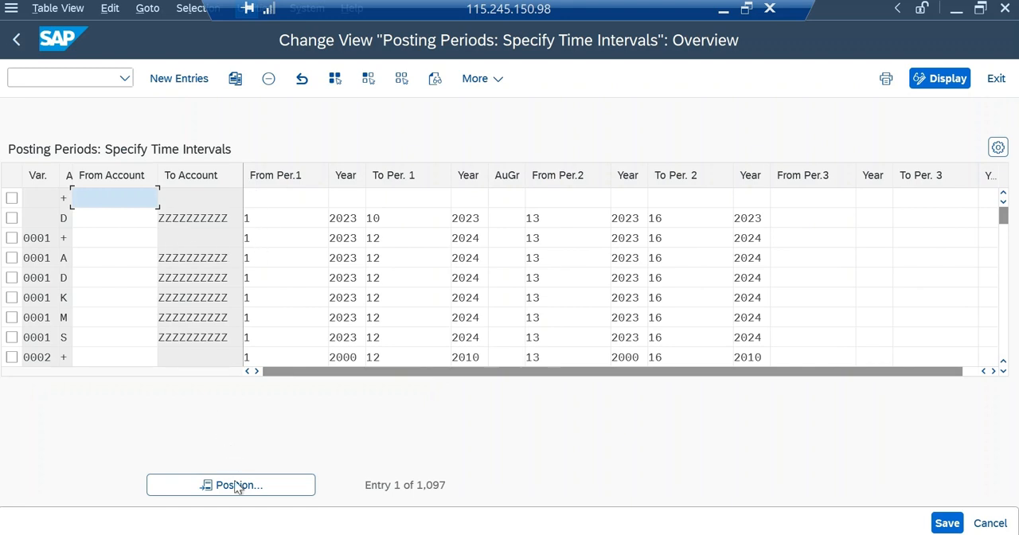
{"action": "left_click", "coordinate": [237, 486]}
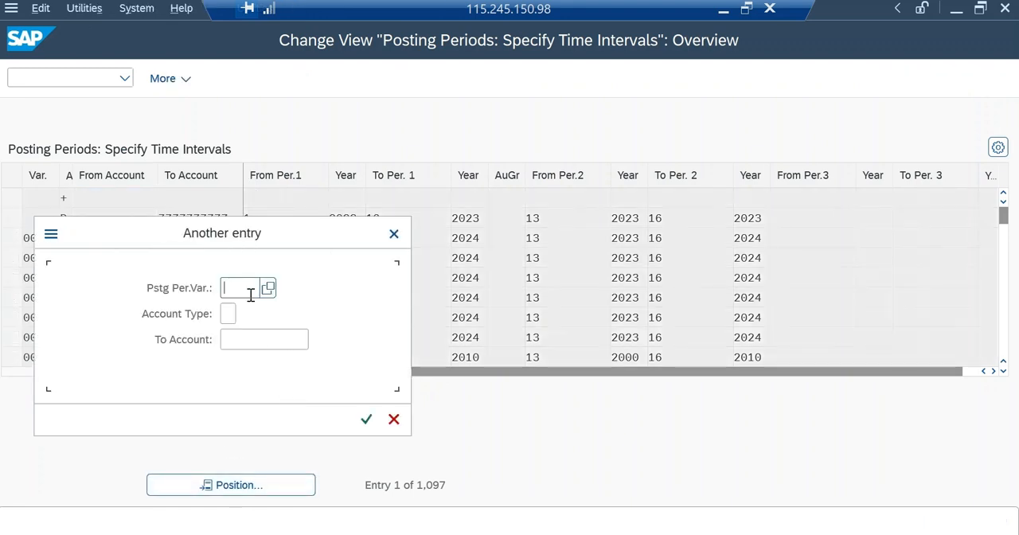
{"action": "left_click", "coordinate": [394, 419]}
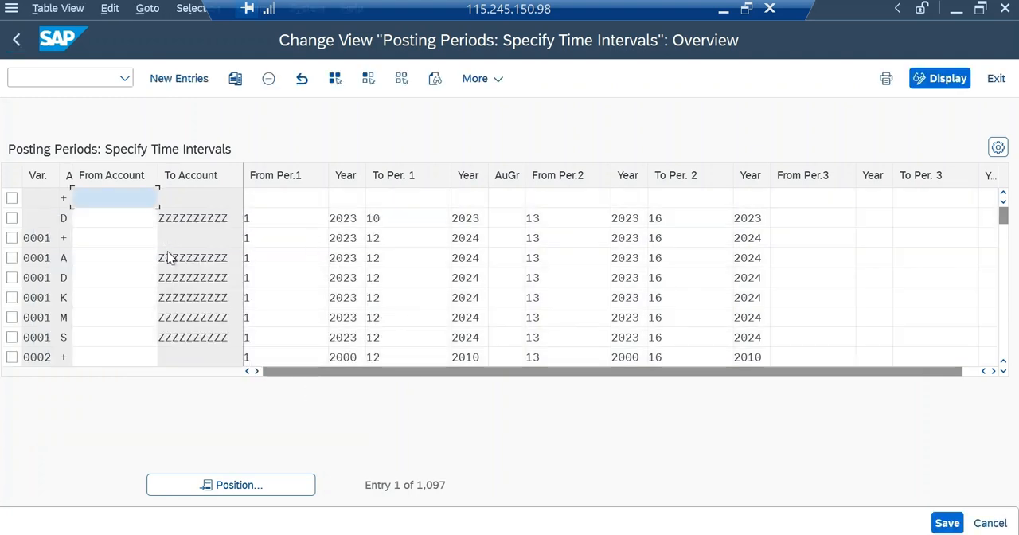
{"action": "scroll", "coordinate": [240, 285], "scroll_direction": "down", "scroll_amount": 8}
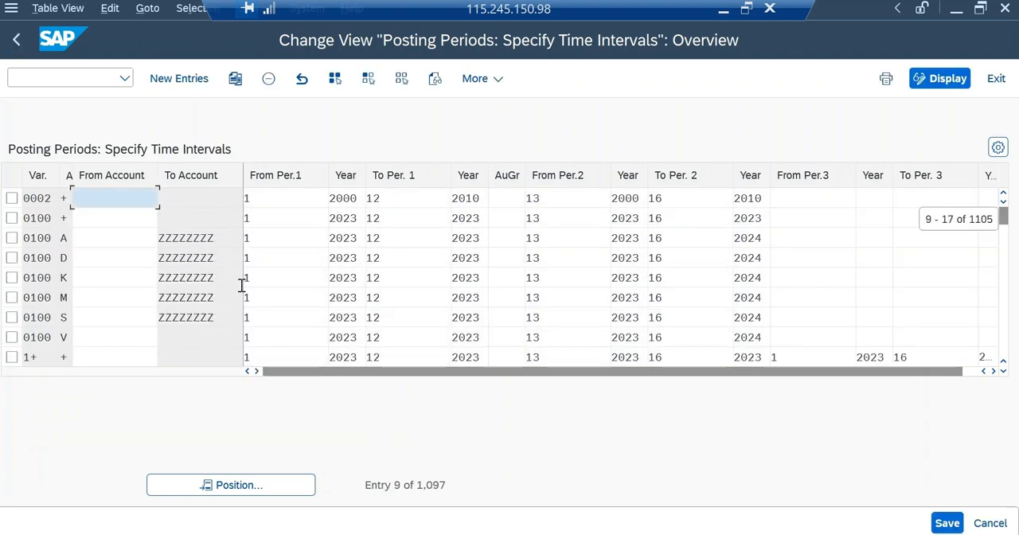
{"action": "scroll", "coordinate": [292, 288], "scroll_direction": "down", "scroll_amount": 2}
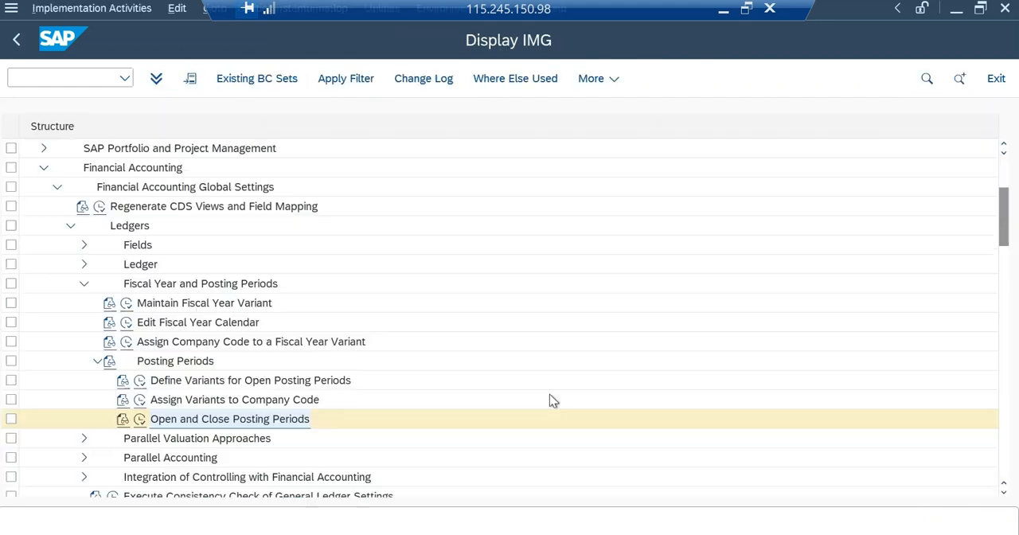
Check which fiscal year variant is assigned to company code MAK1 in Assign Company Code to a Fiscal Year Variant.
{"action": "left_click", "coordinate": [126, 322]}
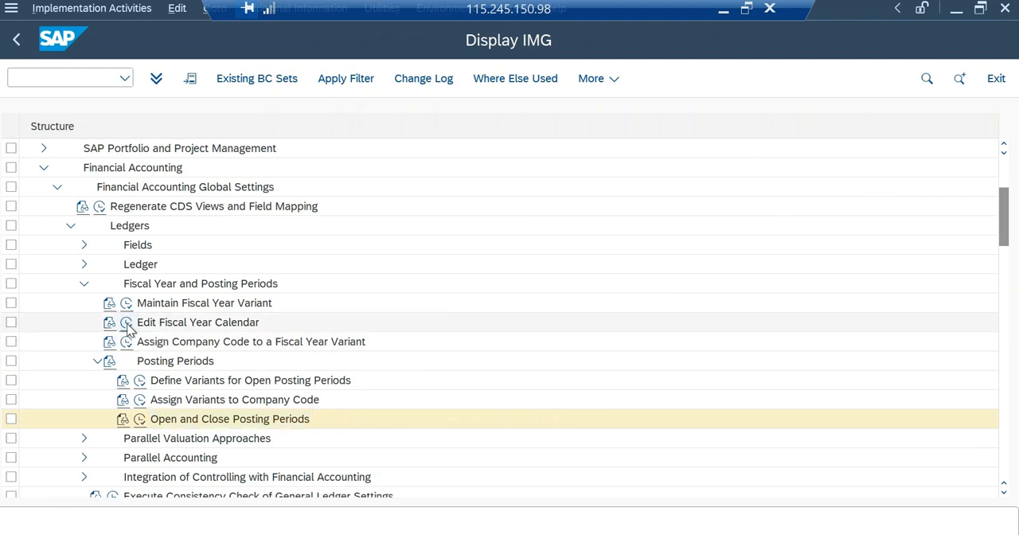
{"action": "left_click", "coordinate": [999, 79]}
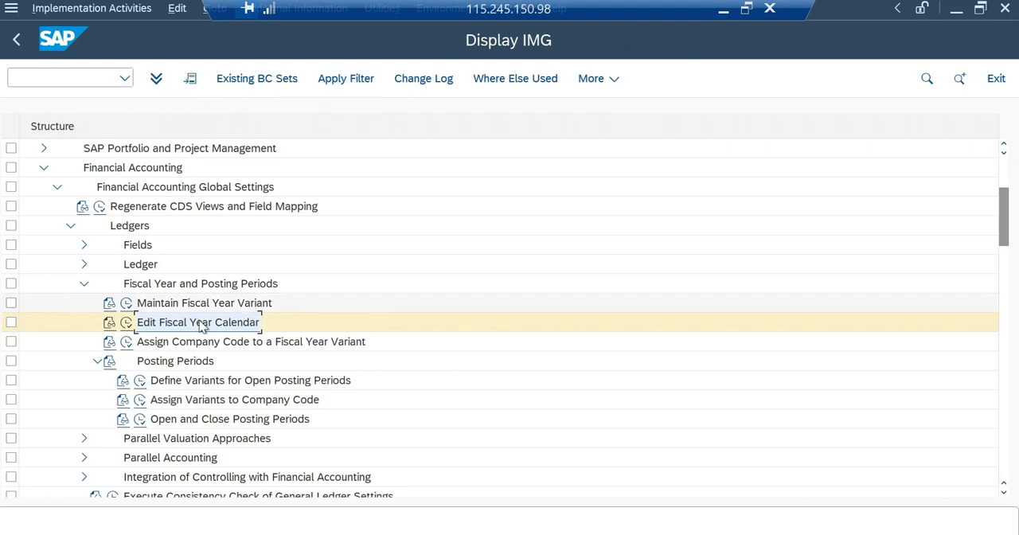
{"action": "left_click", "coordinate": [127, 342]}
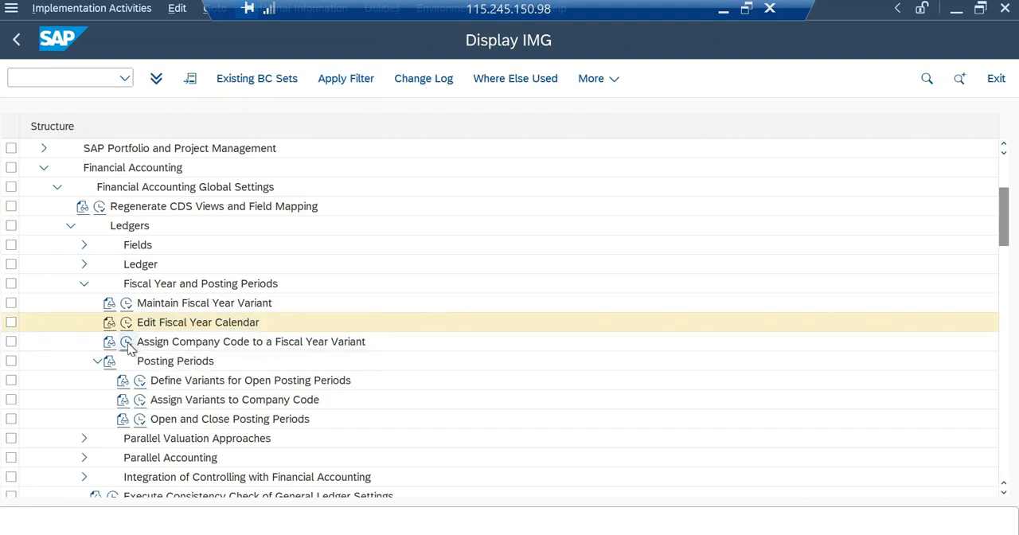
{"action": "left_click", "coordinate": [211, 509]}
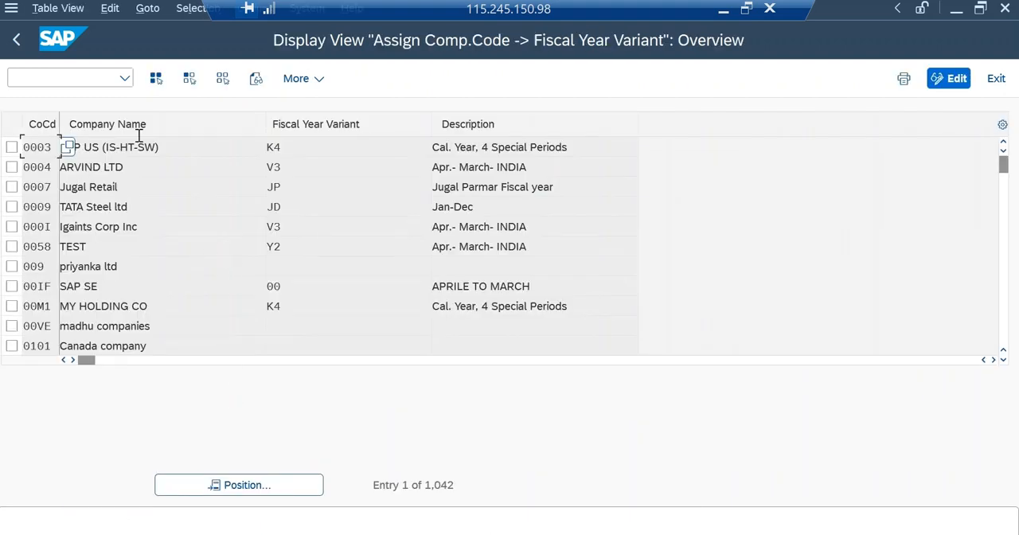
{"action": "left_click", "coordinate": [231, 485]}
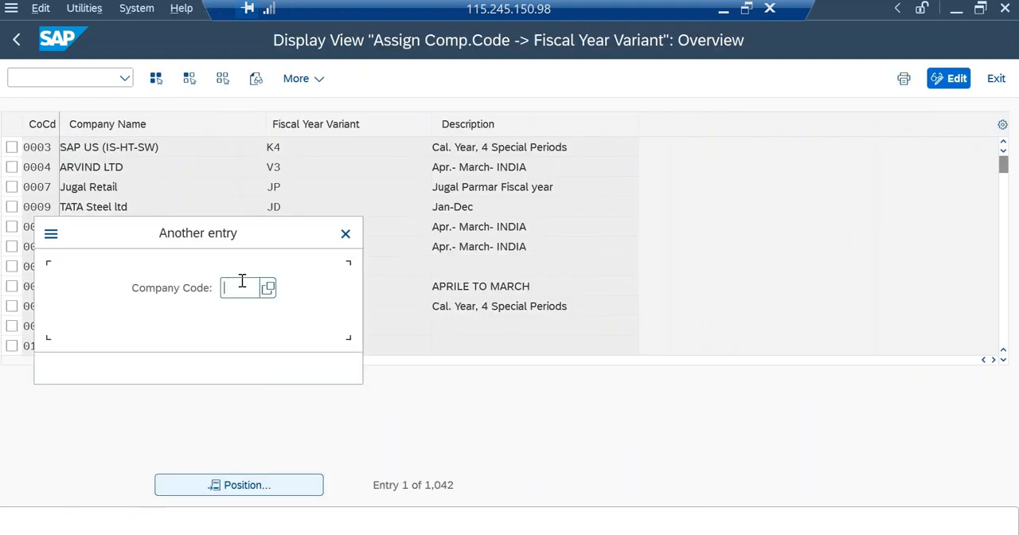
{"action": "type", "text": "MAKI"}
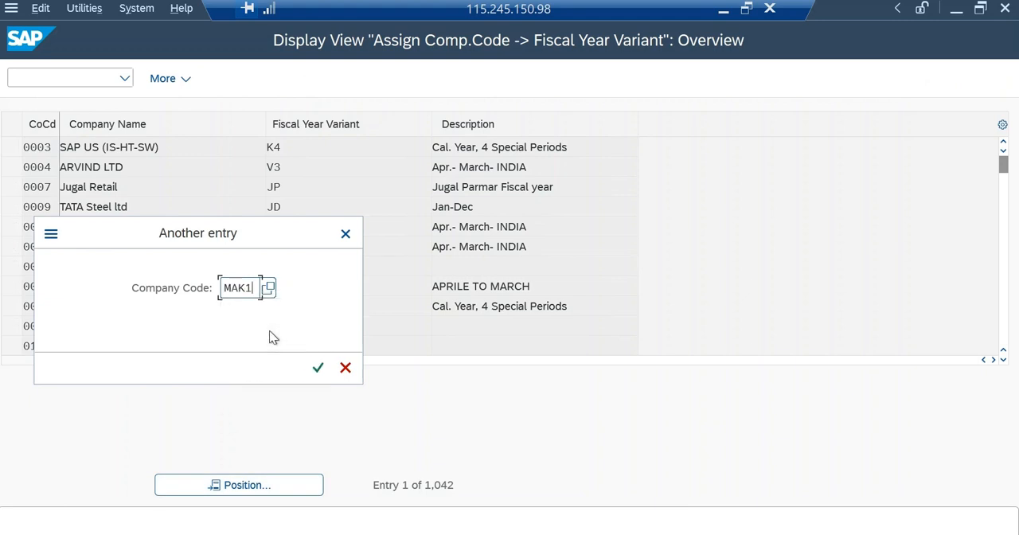
{"action": "key", "text": "Return"}
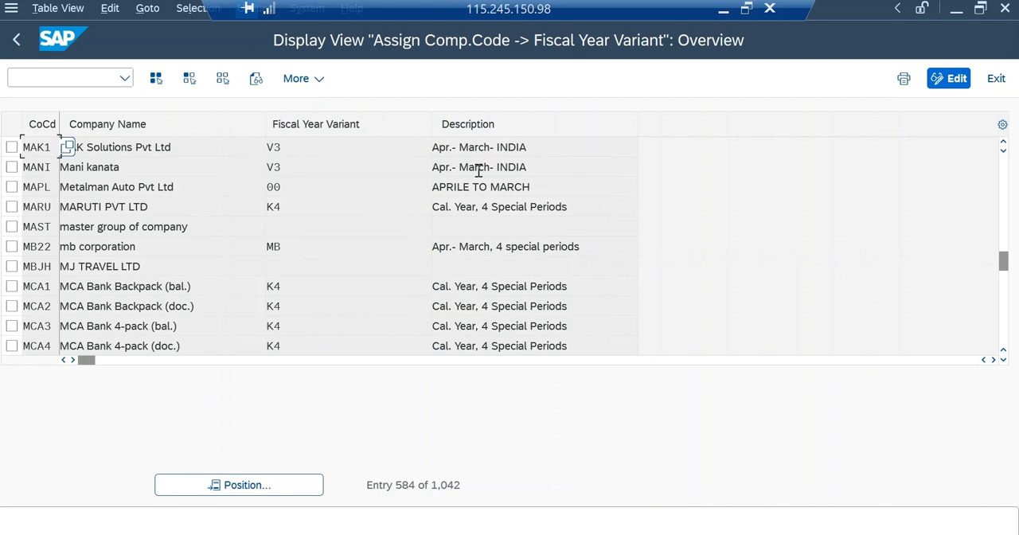
{"action": "left_click", "coordinate": [990, 80]}
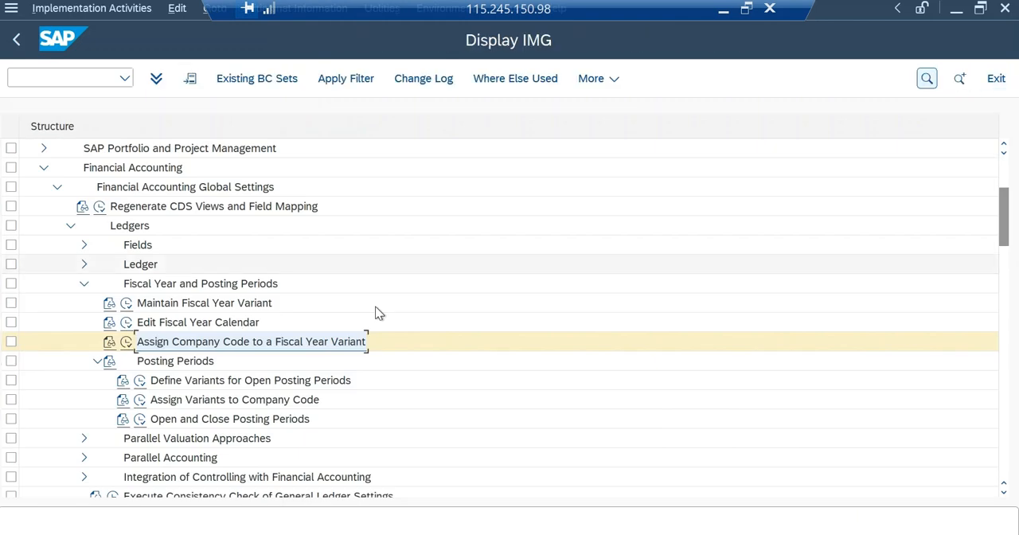
Open the Maintain Fiscal Year Variant activity to view the list of fiscal year variants, and return to the IMG.
{"action": "left_click", "coordinate": [126, 303]}
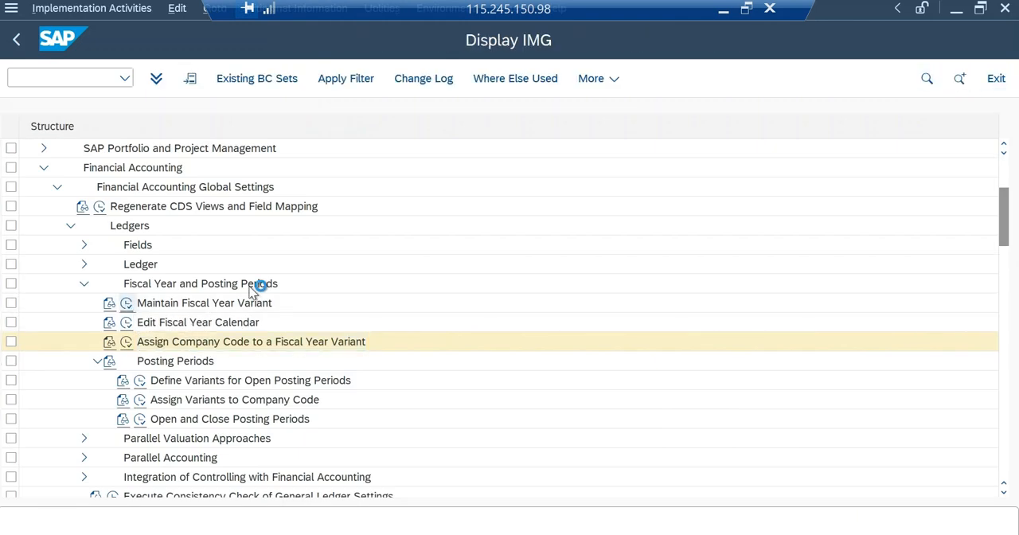
{"action": "left_click", "coordinate": [223, 506]}
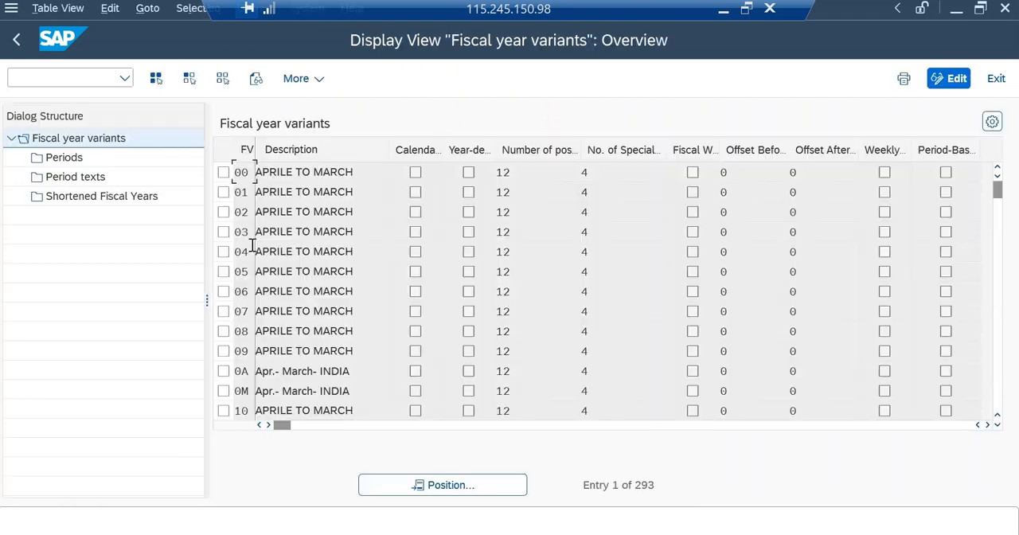
{"action": "left_click", "coordinate": [442, 485]}
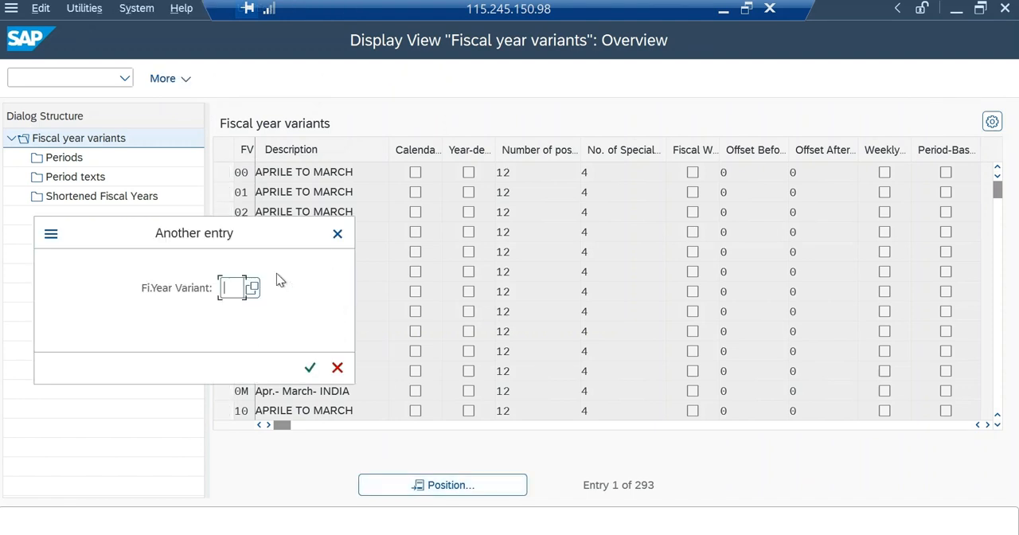
{"action": "left_click", "coordinate": [337, 370]}
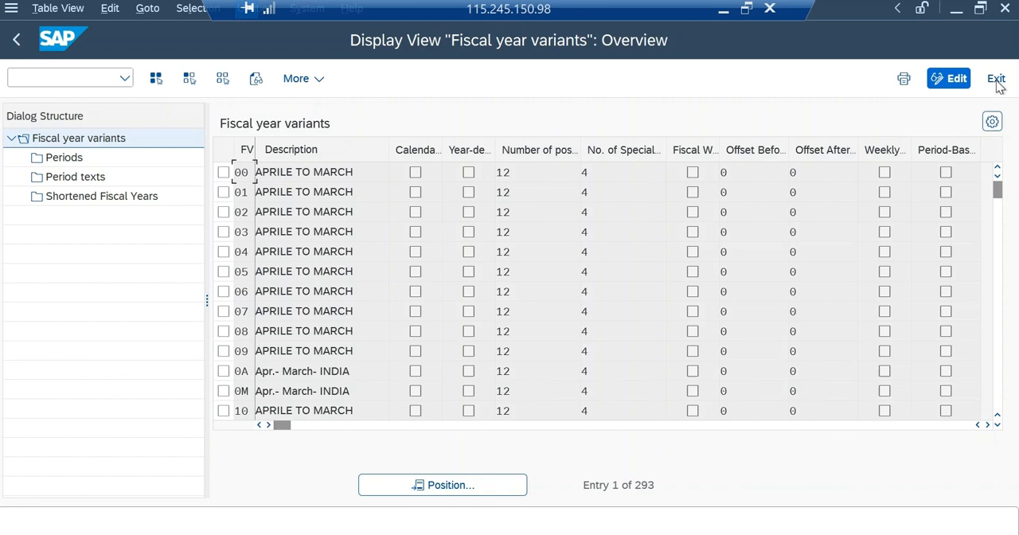
{"action": "left_click", "coordinate": [996, 78]}
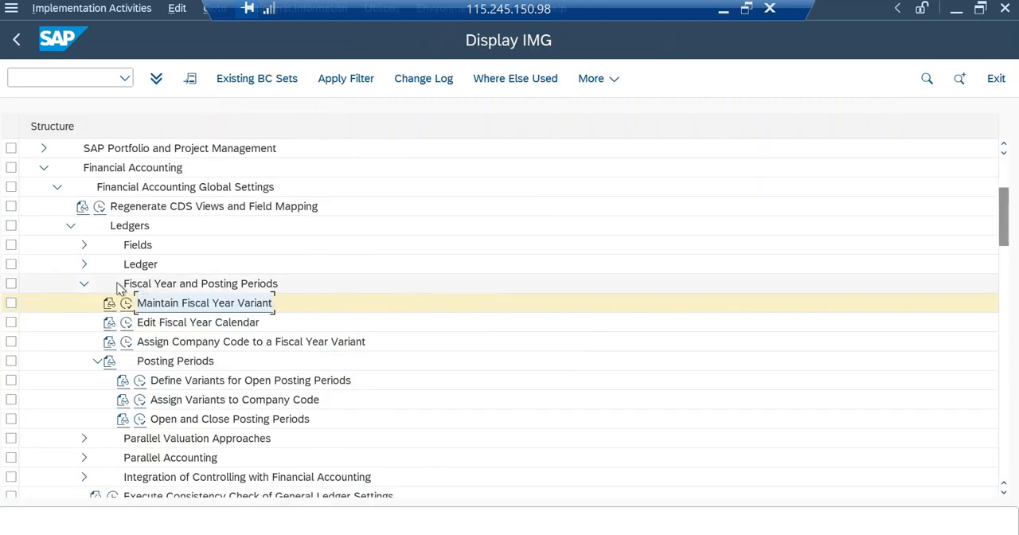
Check the Edit Fiscal Year Calendar activity, and try to open Assign Company Code to a Fiscal Year Variant, declining to display locked data.
{"action": "left_click", "coordinate": [127, 323]}
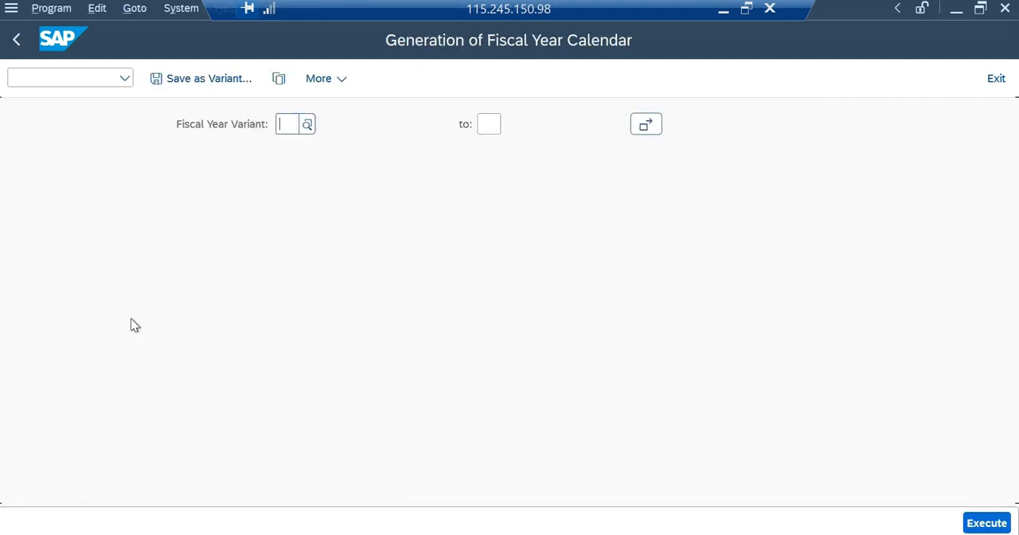
{"action": "left_click", "coordinate": [996, 79]}
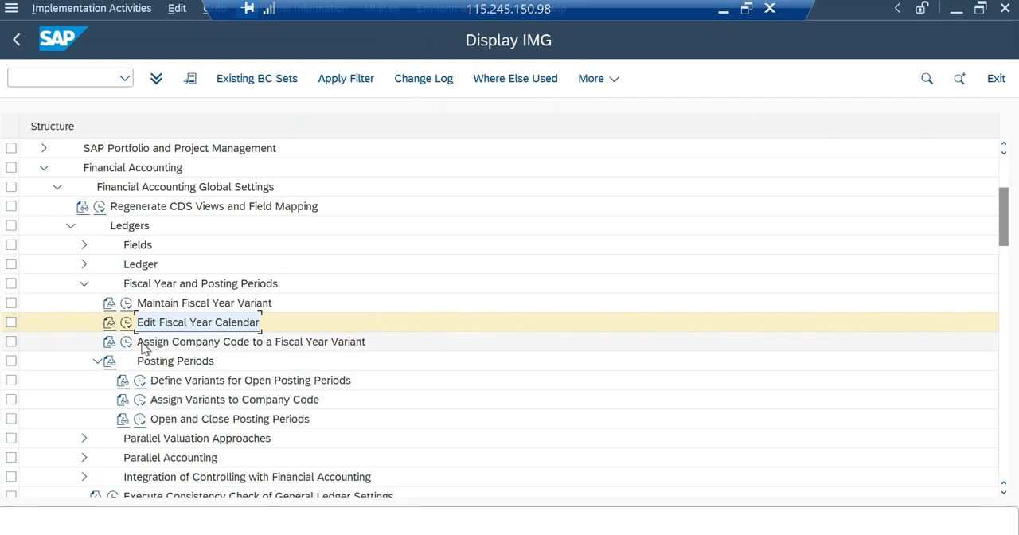
{"action": "left_click", "coordinate": [128, 343]}
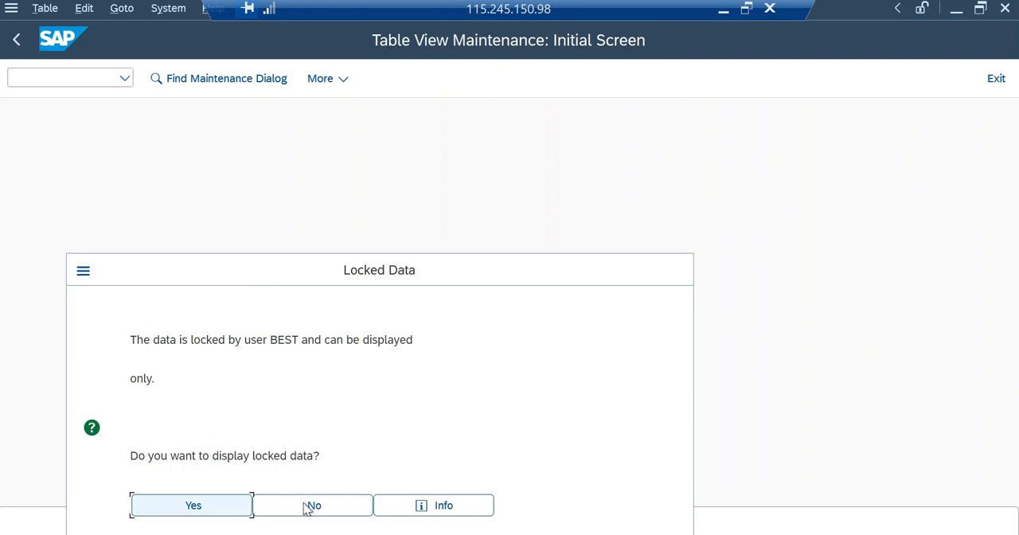
{"action": "left_click", "coordinate": [314, 506]}
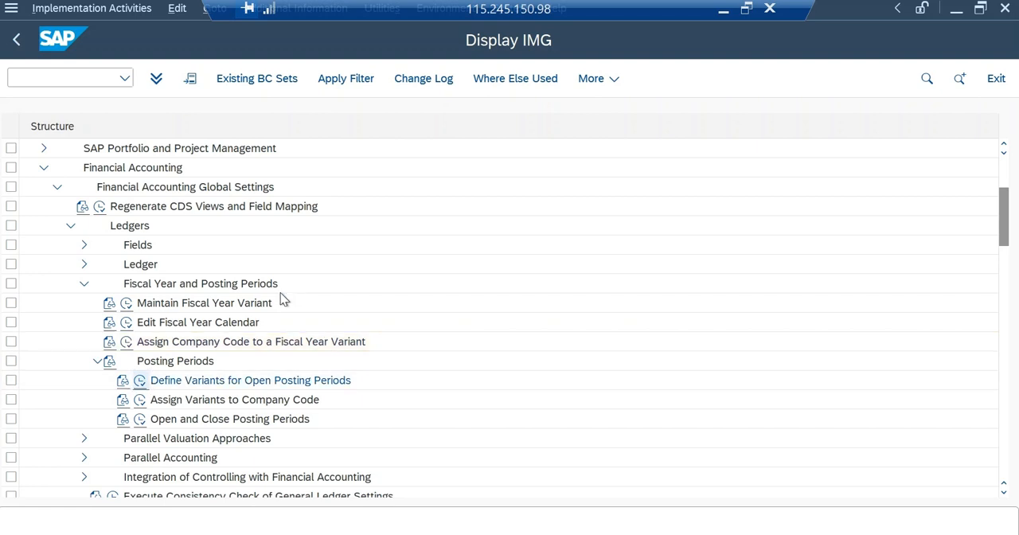
Look up and select posting period variant MAKI in Define Variants for Open Posting Periods, and return to the IMG.
{"action": "left_click", "coordinate": [214, 497]}
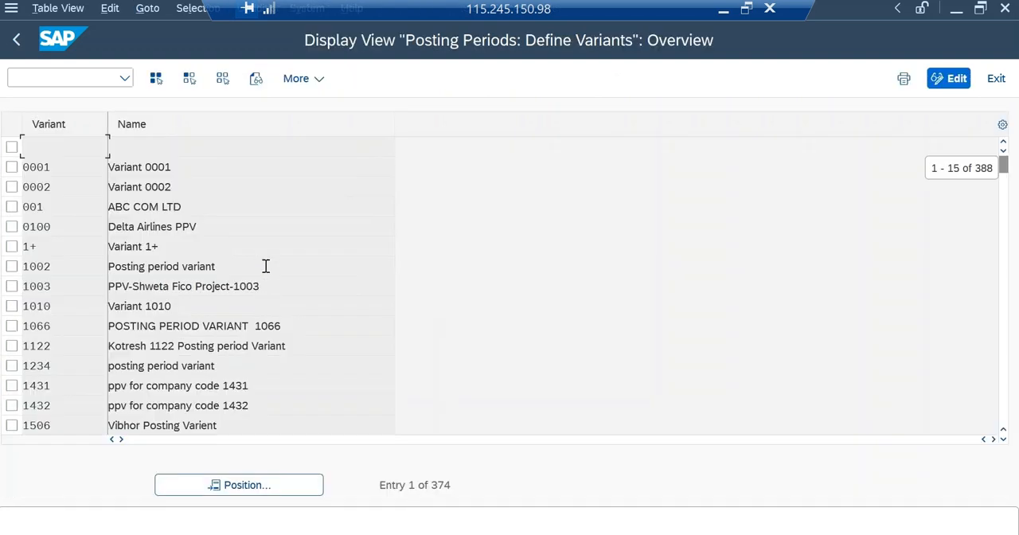
{"action": "left_click", "coordinate": [248, 481]}
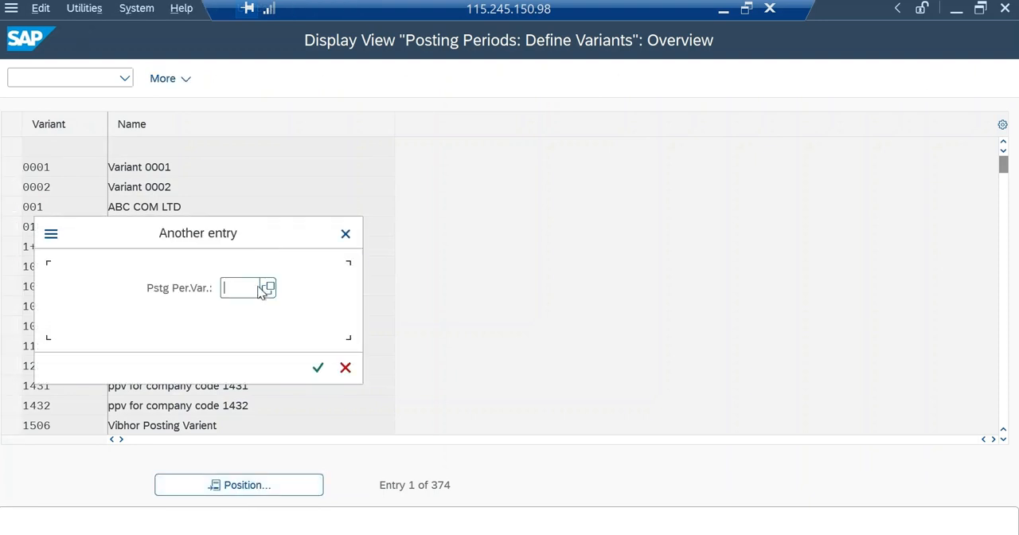
{"action": "type", "text": "MAKI"}
{"action": "key", "text": "Return"}
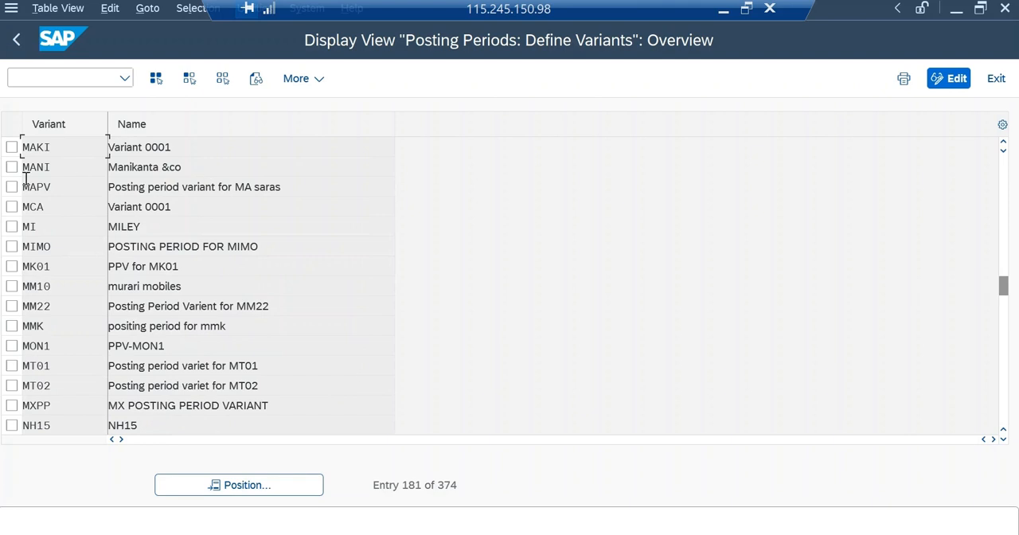
{"action": "left_click", "coordinate": [12, 147]}
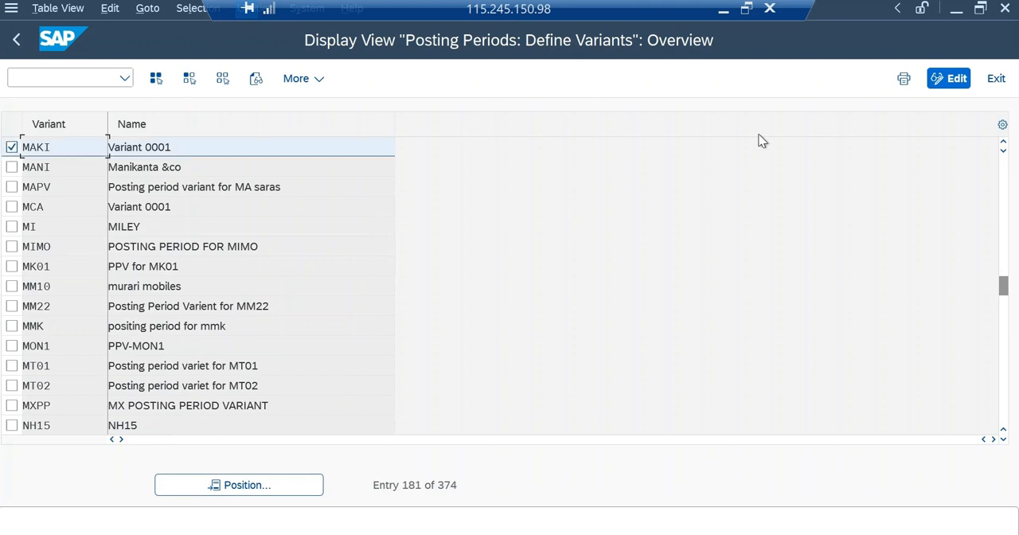
{"action": "left_click", "coordinate": [948, 79]}
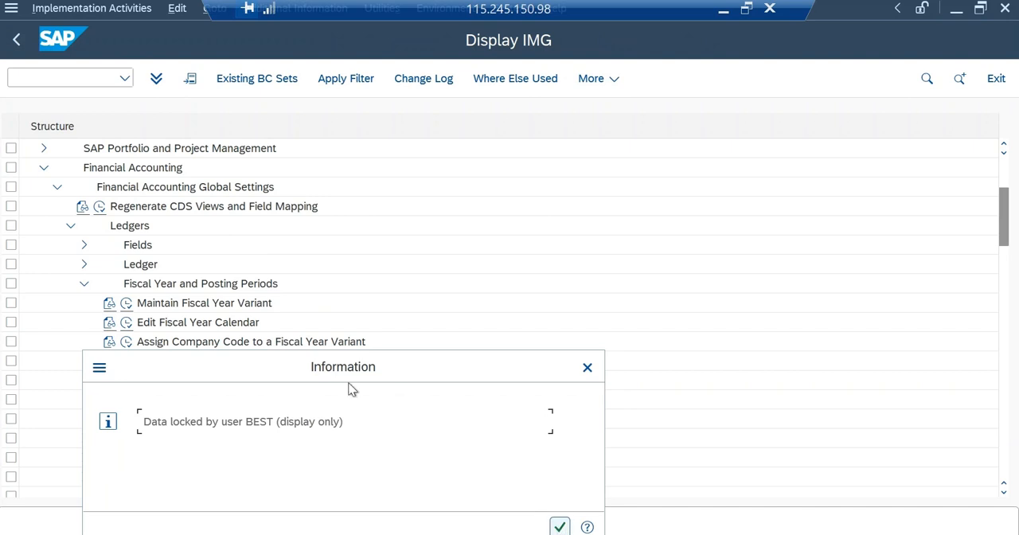
{"action": "key", "text": "Return"}
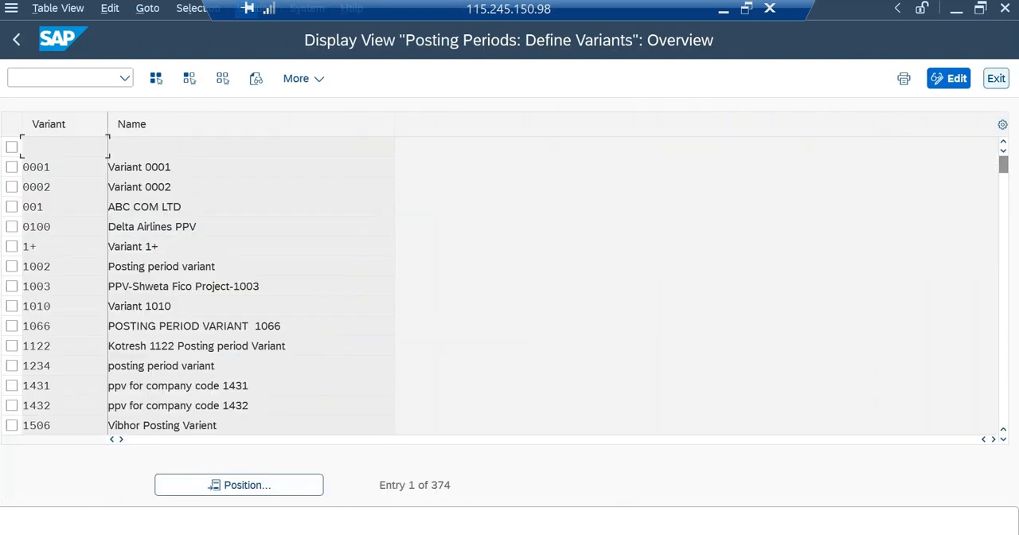
{"action": "left_click", "coordinate": [996, 78]}
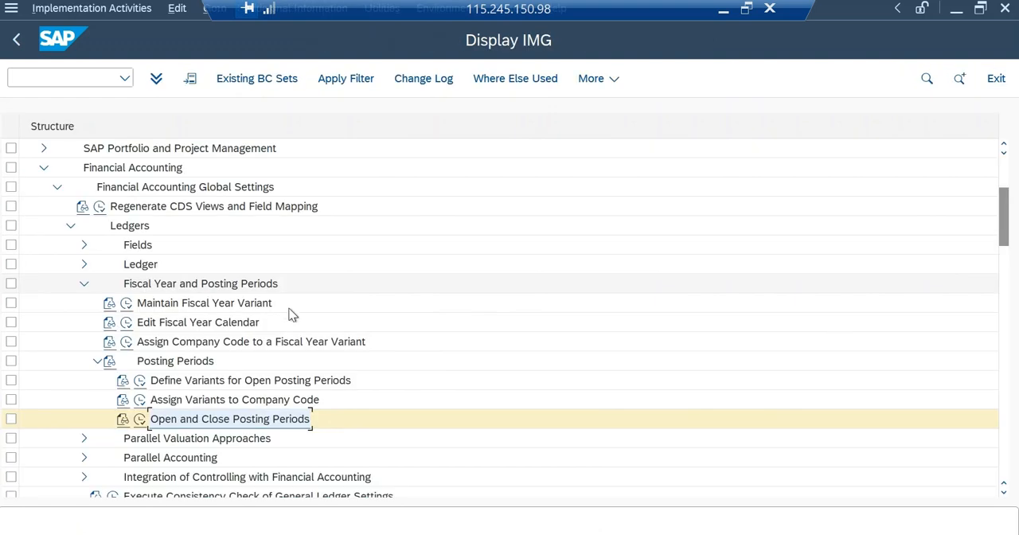
Review the time intervals of posting period variant MAKI in Open and Close Posting Periods, and leave without saving.
{"action": "double_click", "coordinate": [157, 418]}
{"action": "type", "text": "MAKI"}
{"action": "key", "text": "Return"}
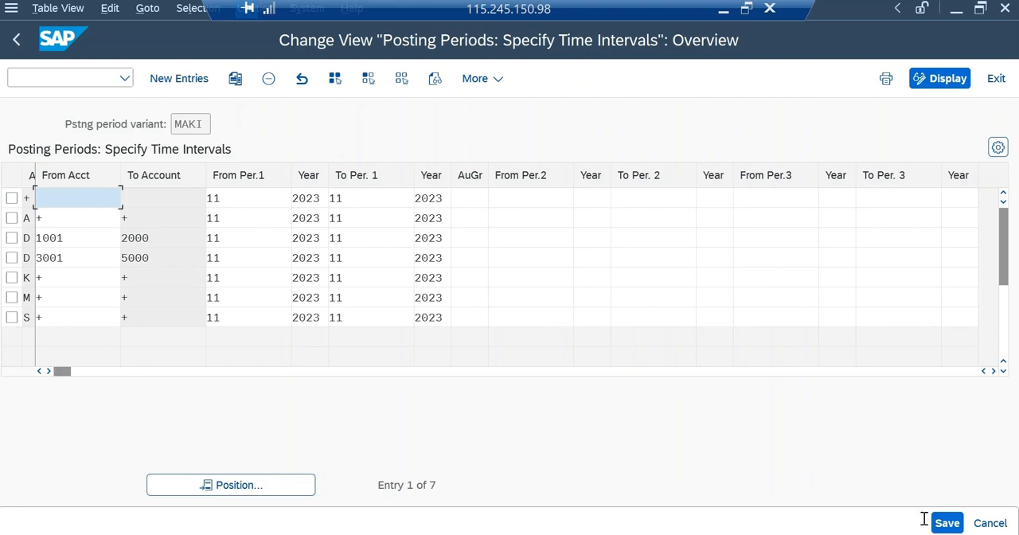
{"action": "left_click", "coordinate": [991, 523]}
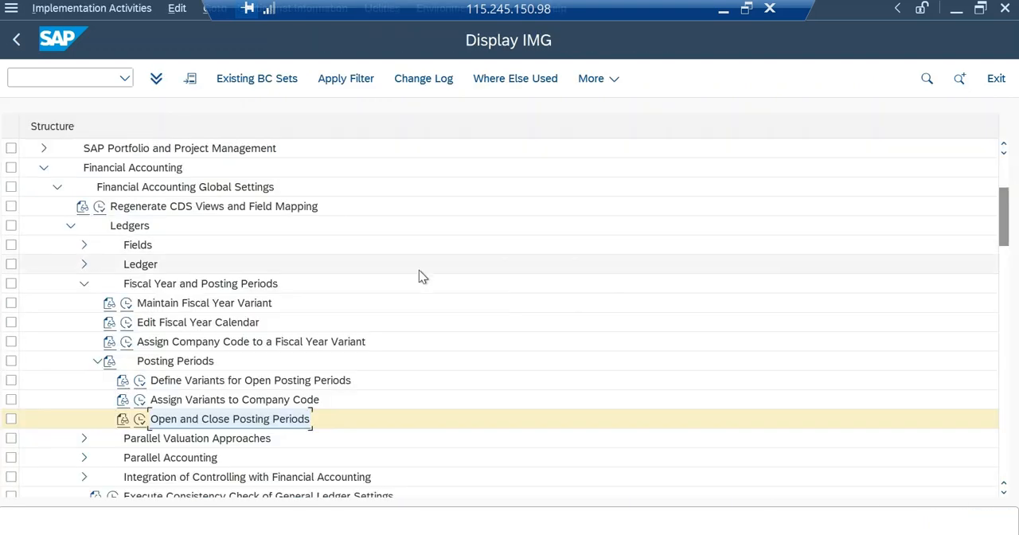
Leave Customizing and open the G/L account document entry transaction for company code MAK1.
{"action": "left_click", "coordinate": [996, 78]}
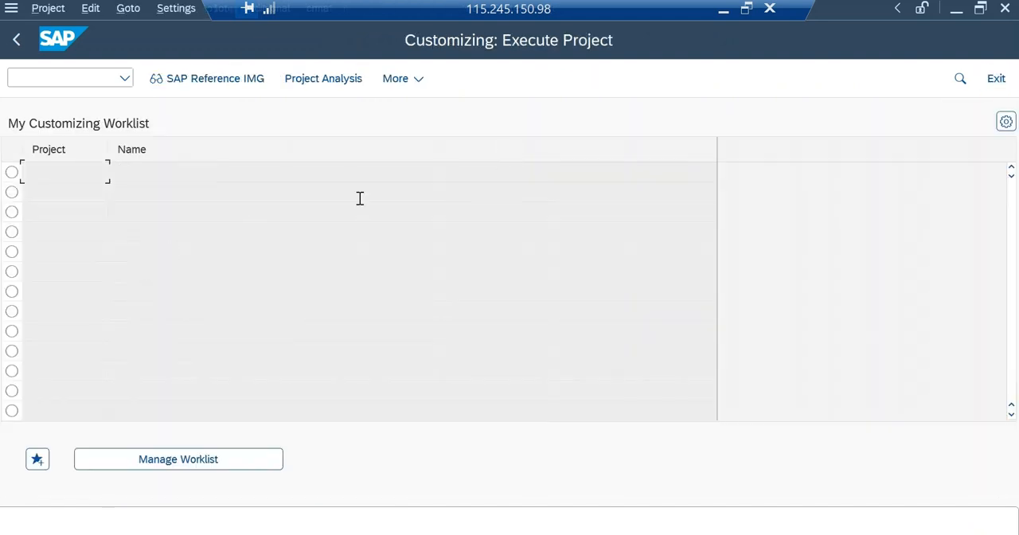
{"action": "left_click", "coordinate": [996, 78]}
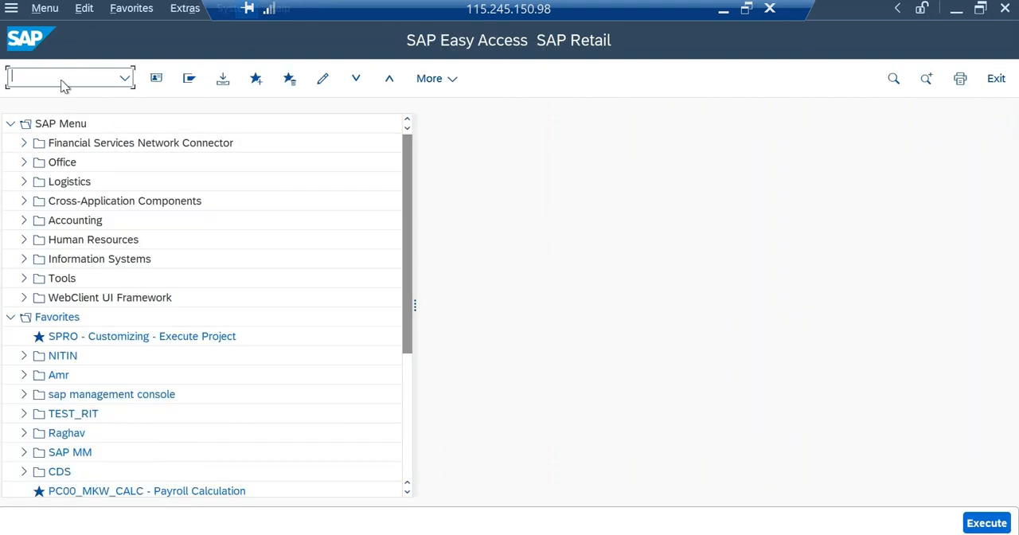
{"action": "type", "text": "fb50"}
{"action": "key", "text": "Return"}
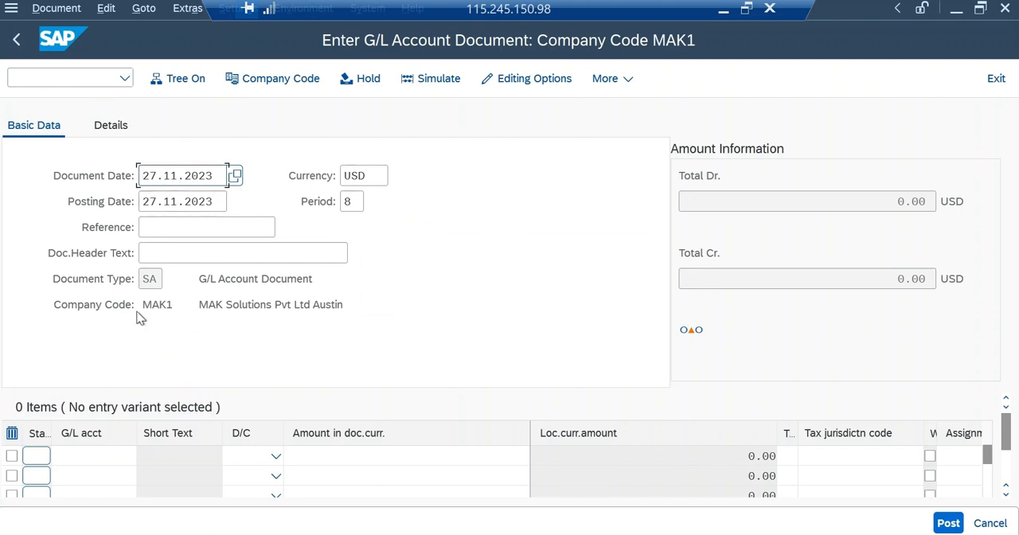
{"action": "left_click", "coordinate": [281, 83]}
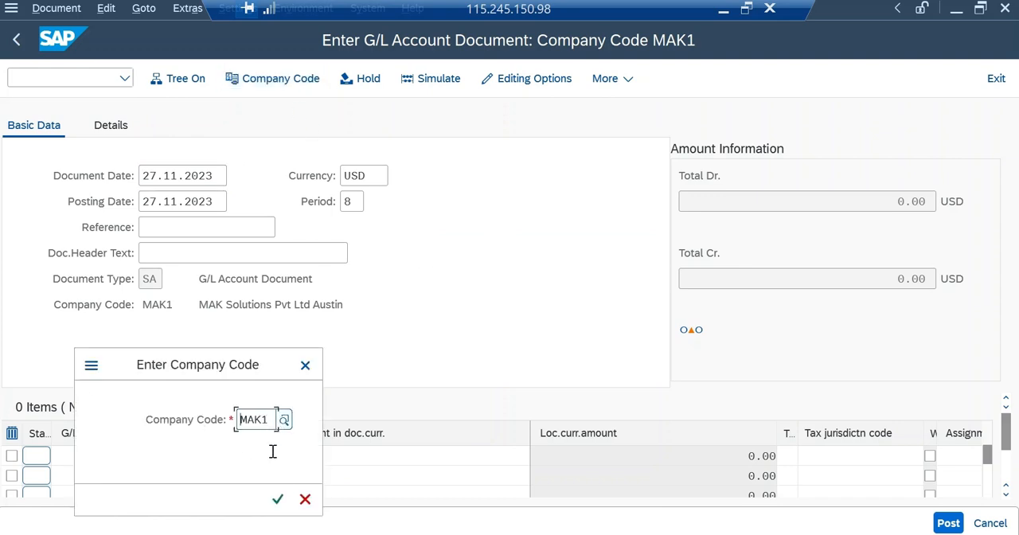
{"action": "left_click", "coordinate": [278, 499]}
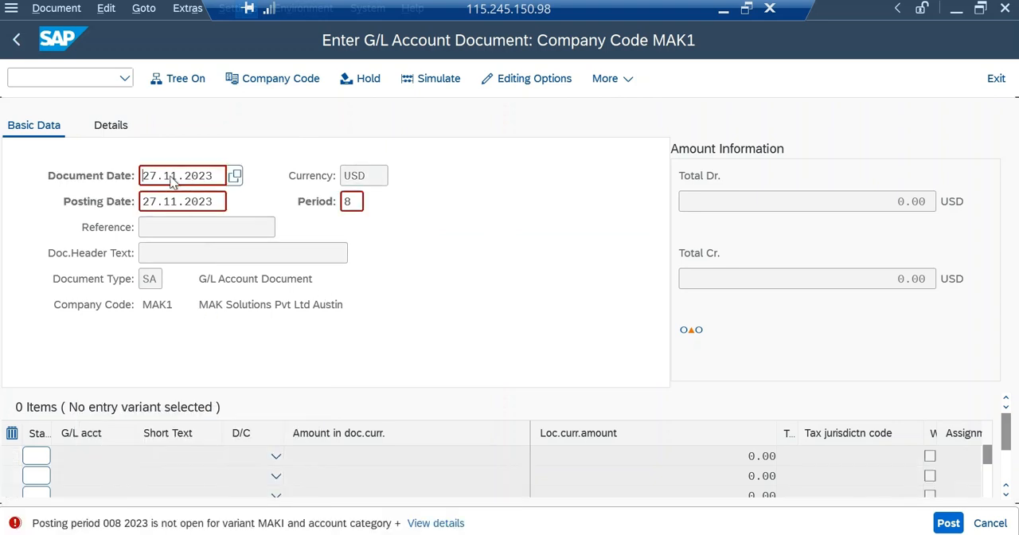
Try document and posting date 27.10.2023 with period 10 in the G/L document, and leave the entry without posting.
{"action": "left_click", "coordinate": [143, 176]}
{"action": "key", "text": "Down"}
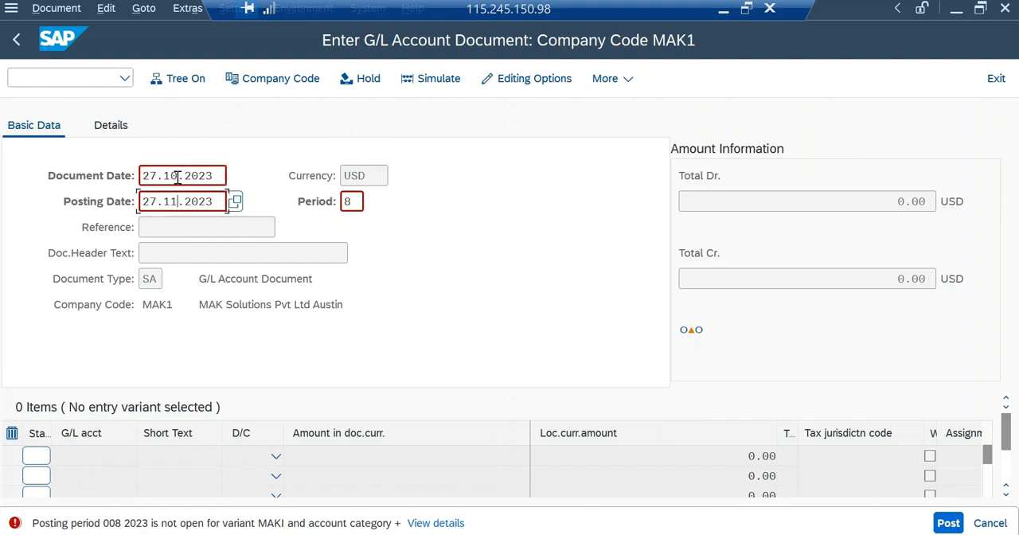
{"action": "key", "text": "BackSpace"}
{"action": "type", "text": "0"}
{"action": "left_click", "coordinate": [351, 202]}
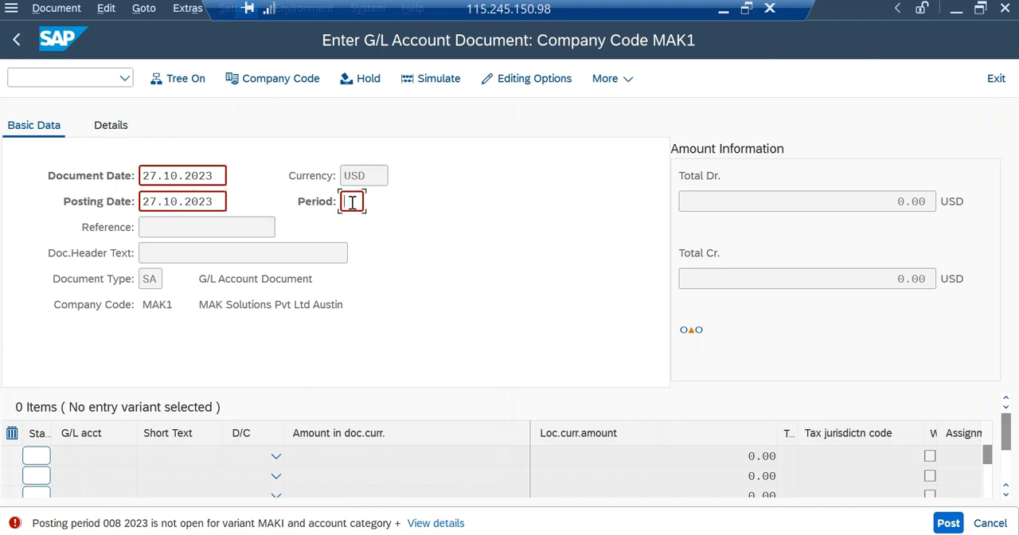
{"action": "type", "text": "10"}
{"action": "left_click", "coordinate": [996, 78]}
{"action": "left_click", "coordinate": [996, 78]}
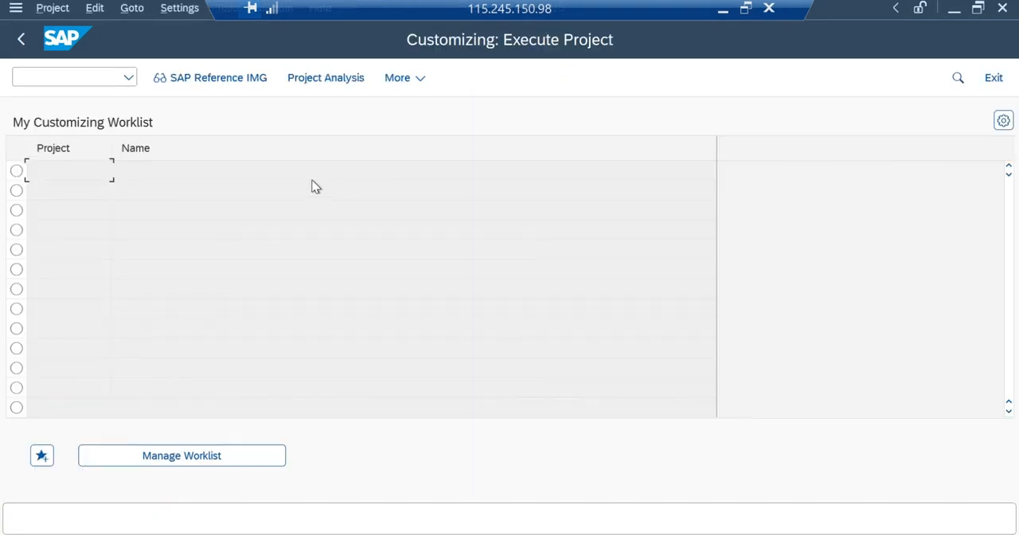
Return to SAP Easy Access and open the SAP Reference IMG through transaction SPRO.
{"action": "left_click", "coordinate": [994, 78]}
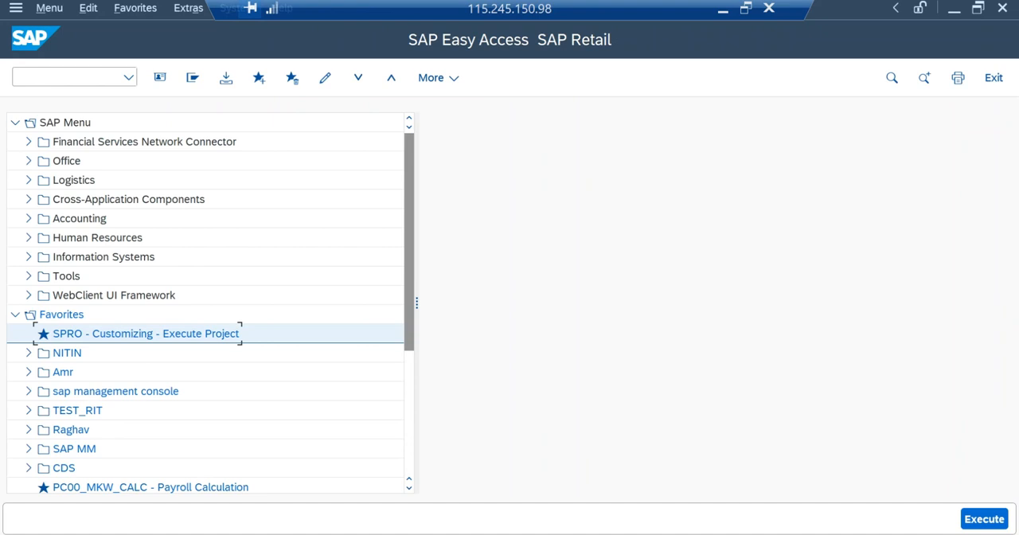
{"action": "left_click", "coordinate": [71, 77]}
{"action": "type", "text": "spro"}
{"action": "key", "text": "Return"}
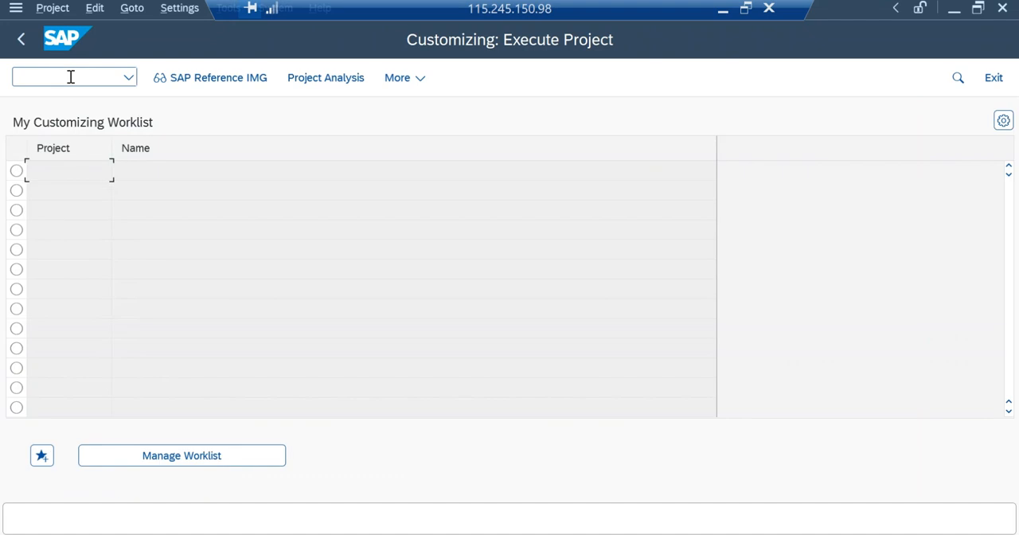
{"action": "left_click", "coordinate": [219, 79]}
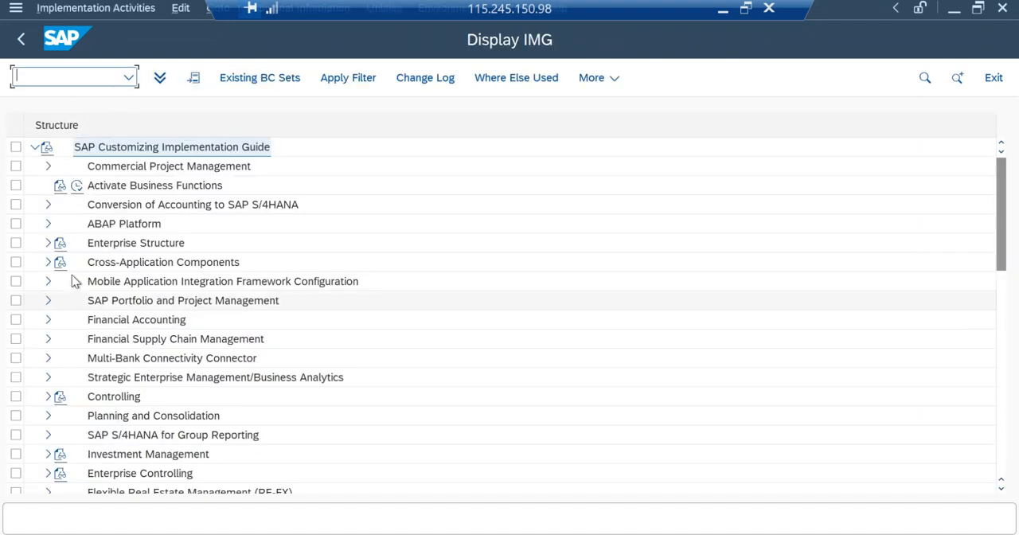
Expand the IMG under Financial Accounting, General Ledger Accounting, Master Data and G/L Accounts to reach the Preparations activities.
{"action": "left_click", "coordinate": [48, 320]}
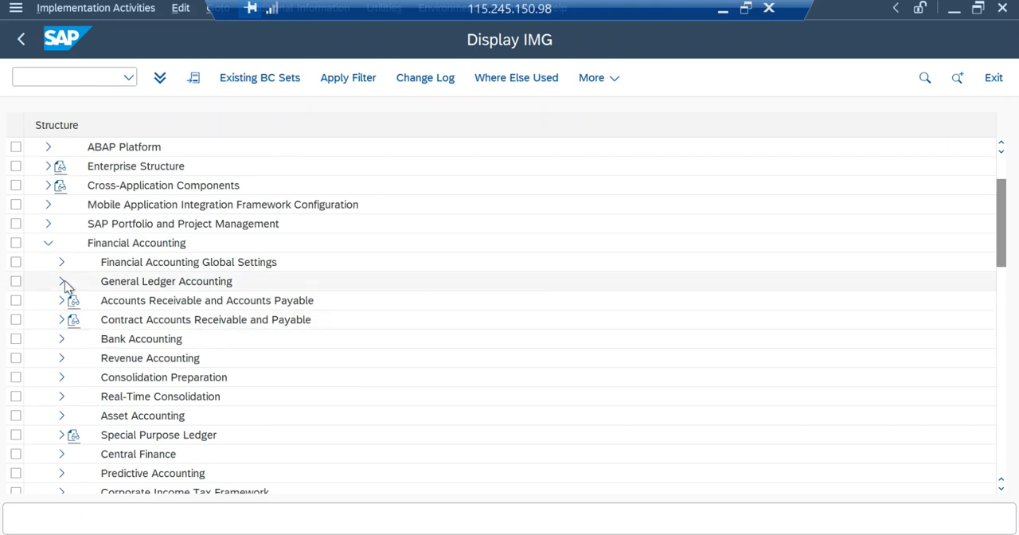
{"action": "left_click", "coordinate": [64, 284]}
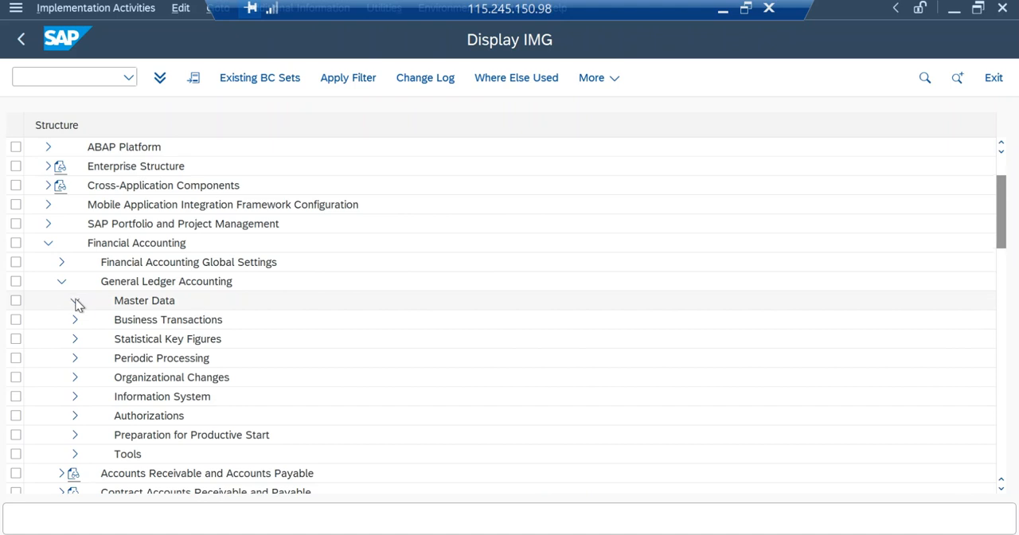
{"action": "left_click", "coordinate": [76, 301]}
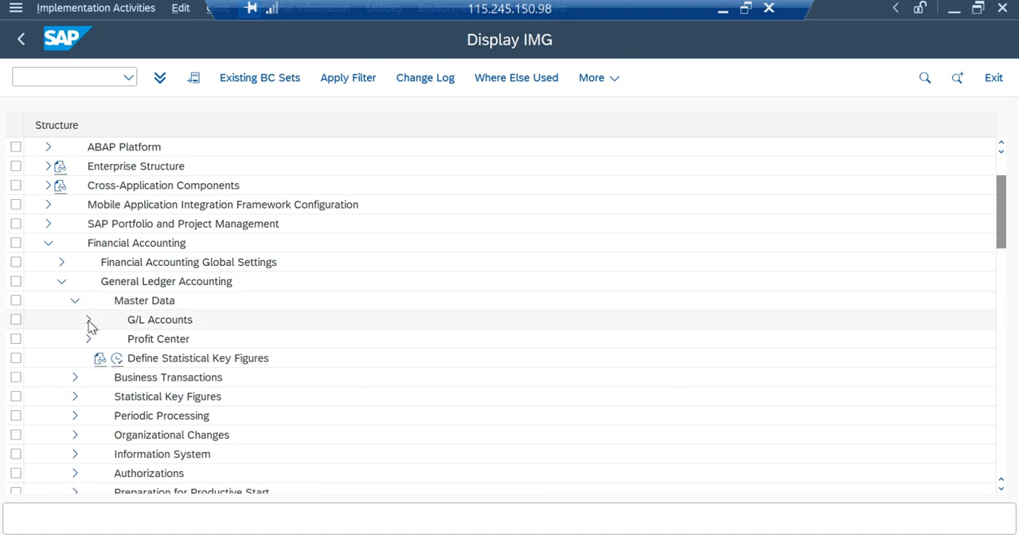
{"action": "left_click", "coordinate": [88, 320]}
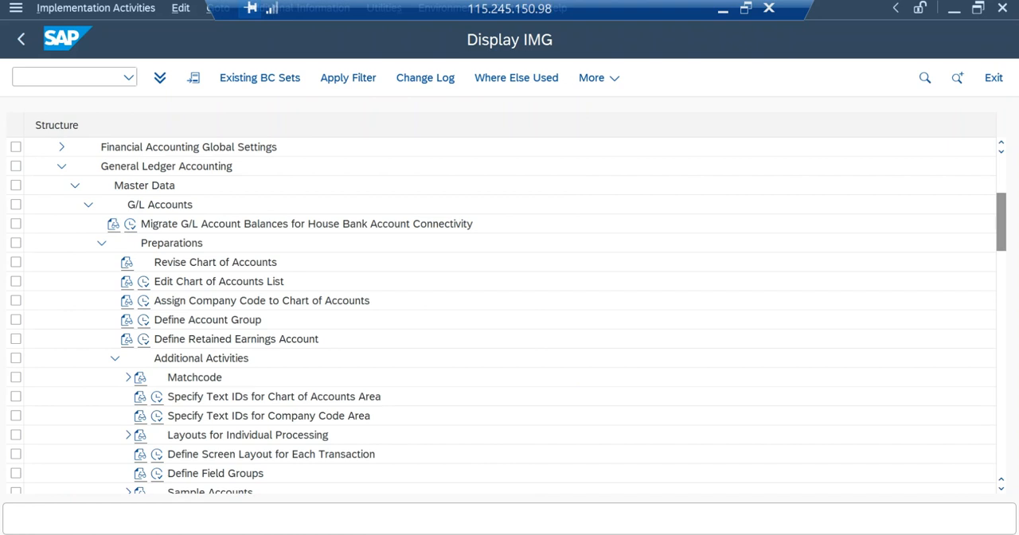
{"action": "scroll", "coordinate": [145, 287], "scroll_direction": "up", "scroll_amount": 3}
{"action": "left_click", "coordinate": [148, 284]}
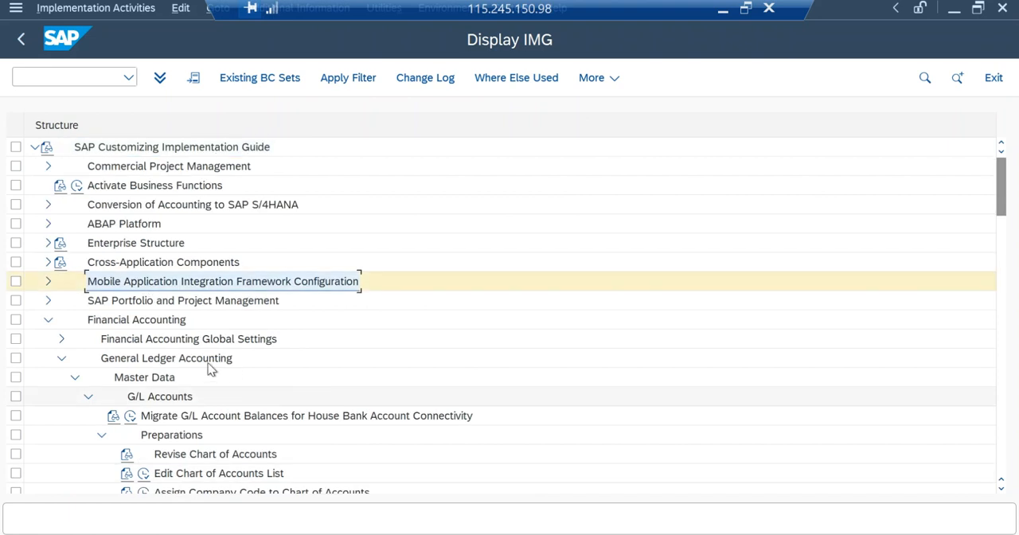
{"action": "scroll", "coordinate": [210, 368], "scroll_direction": "down", "scroll_amount": 2}
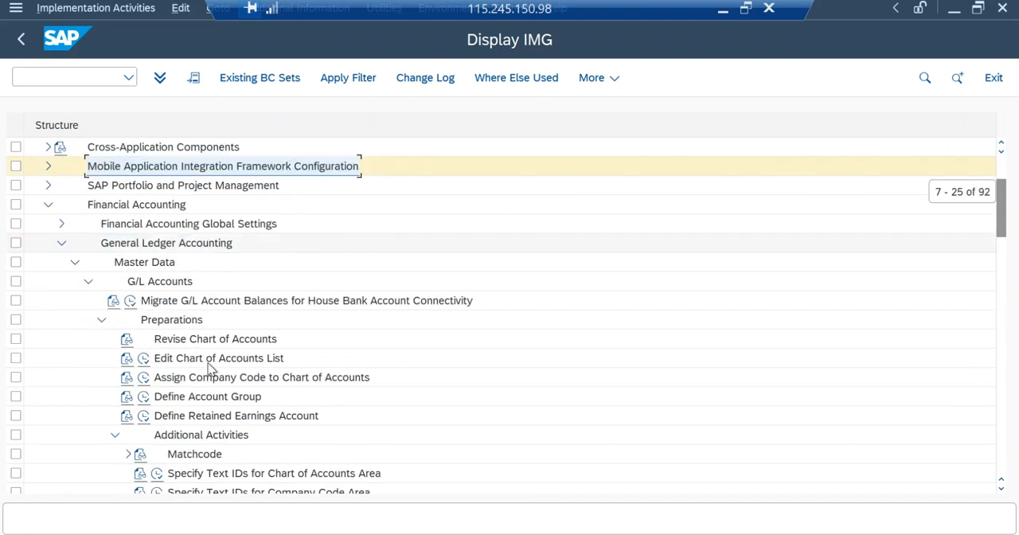
Open the Edit Chart of Accounts List activity and position the list at chart of accounts MAK1.
{"action": "left_click", "coordinate": [143, 359]}
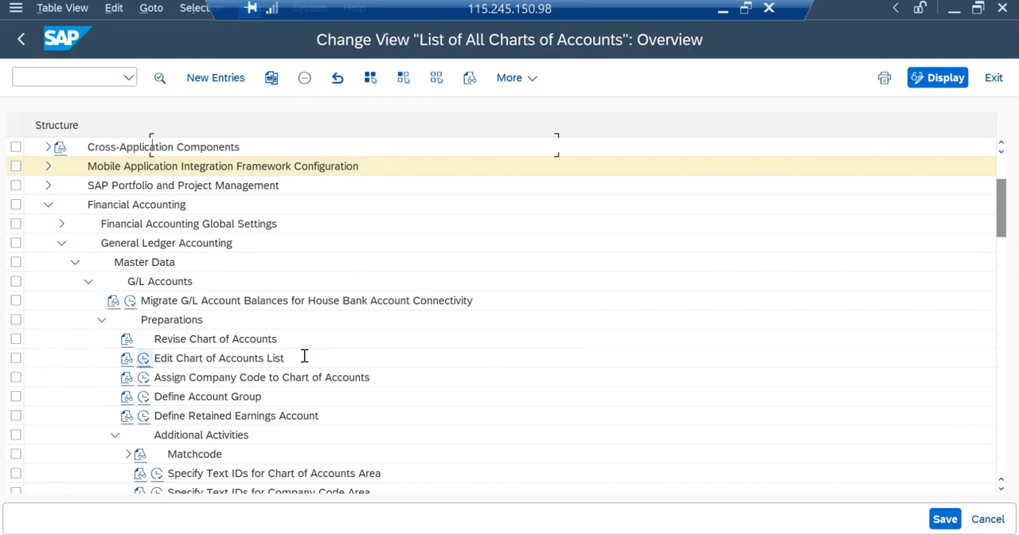
{"action": "left_click", "coordinate": [257, 484]}
{"action": "type", "text": "MAK1"}
{"action": "key", "text": "Return"}
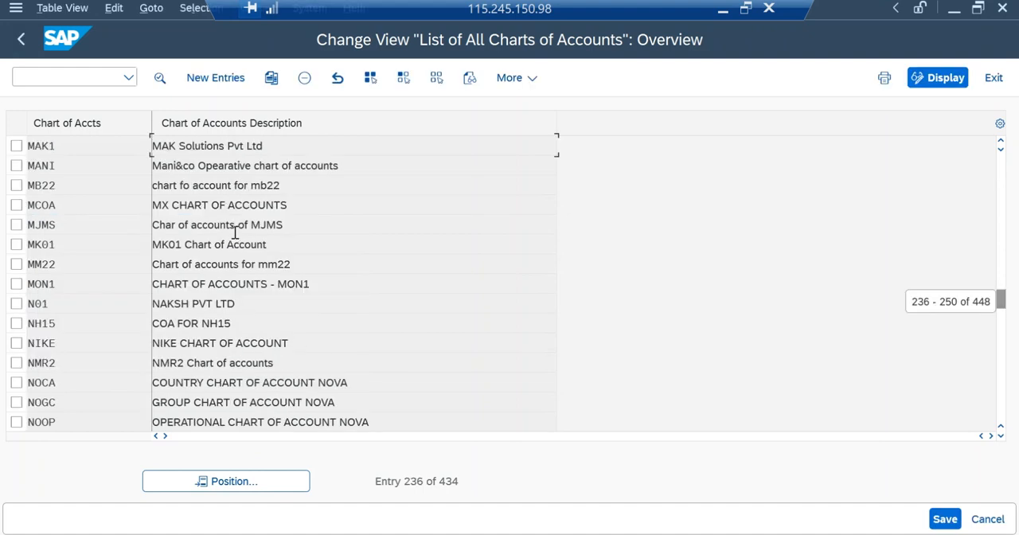
{"action": "left_click", "coordinate": [16, 146]}
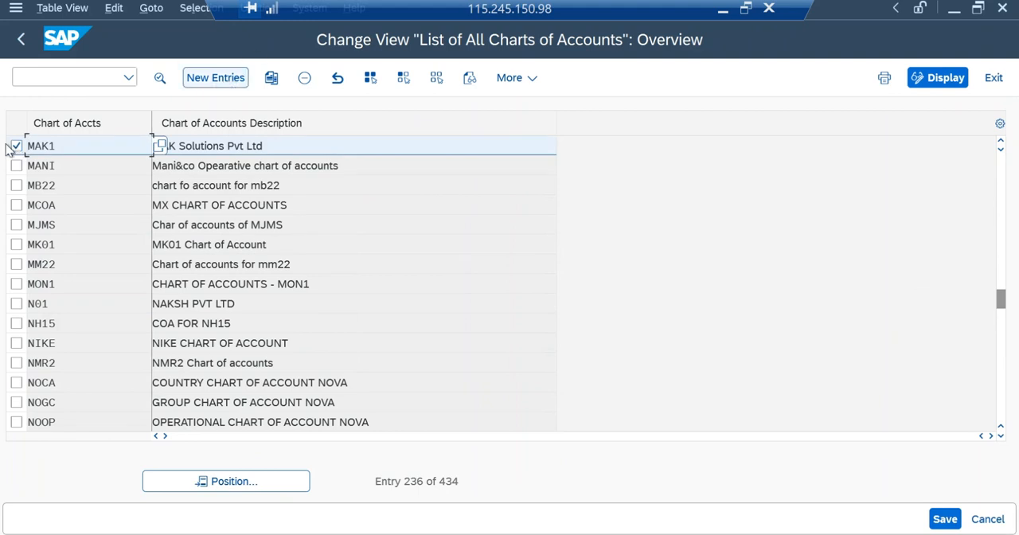
{"action": "left_click", "coordinate": [15, 146]}
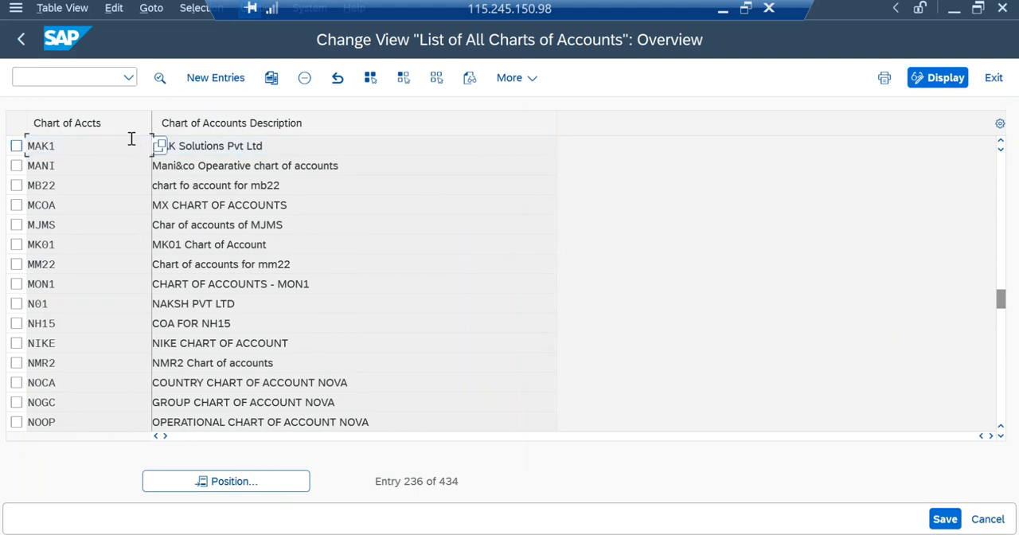
Start a new chart of accounts entry MAK1 with the description "Chart of accounts for mak Pvt limited".
{"action": "left_click", "coordinate": [215, 78]}
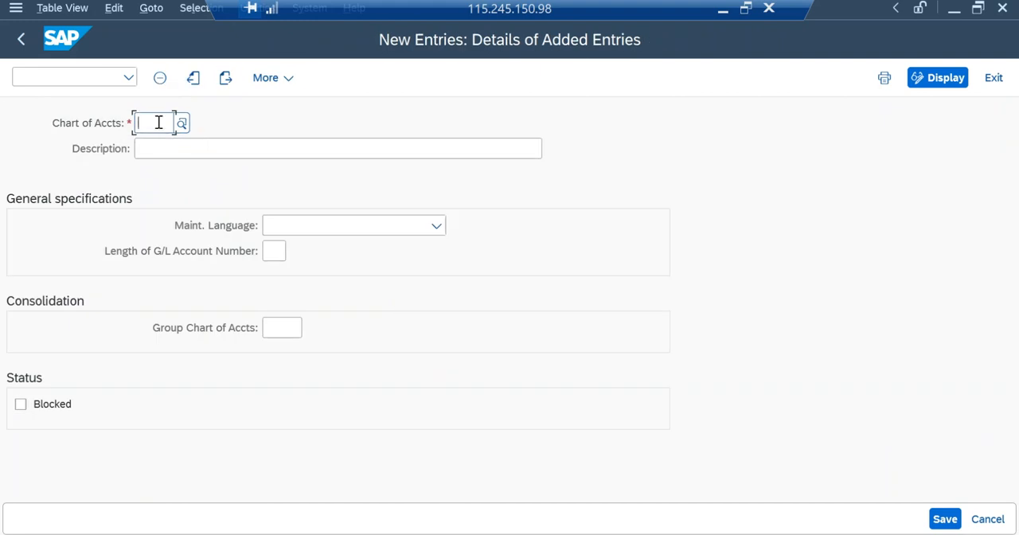
{"action": "type", "text": "MA"}
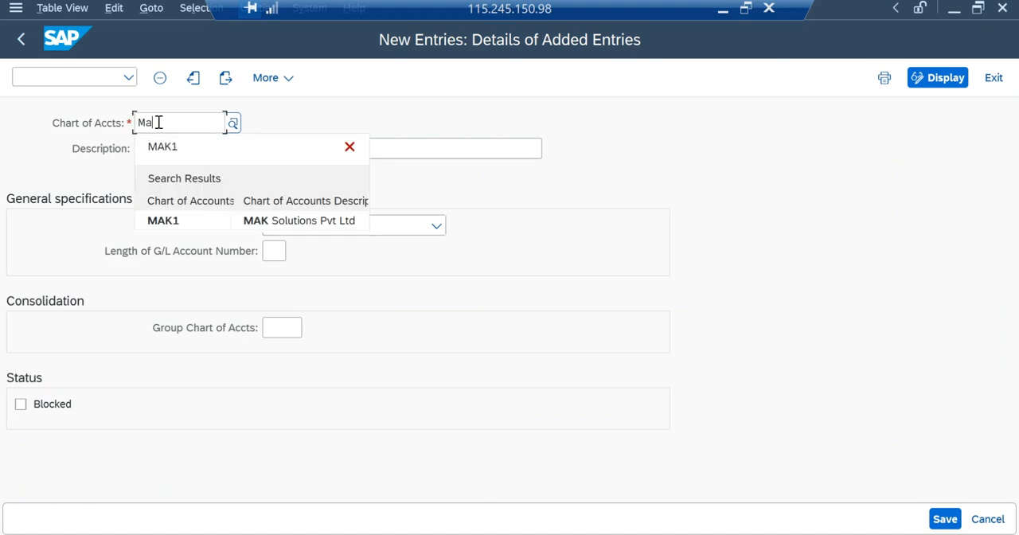
{"action": "type", "text": "K1"}
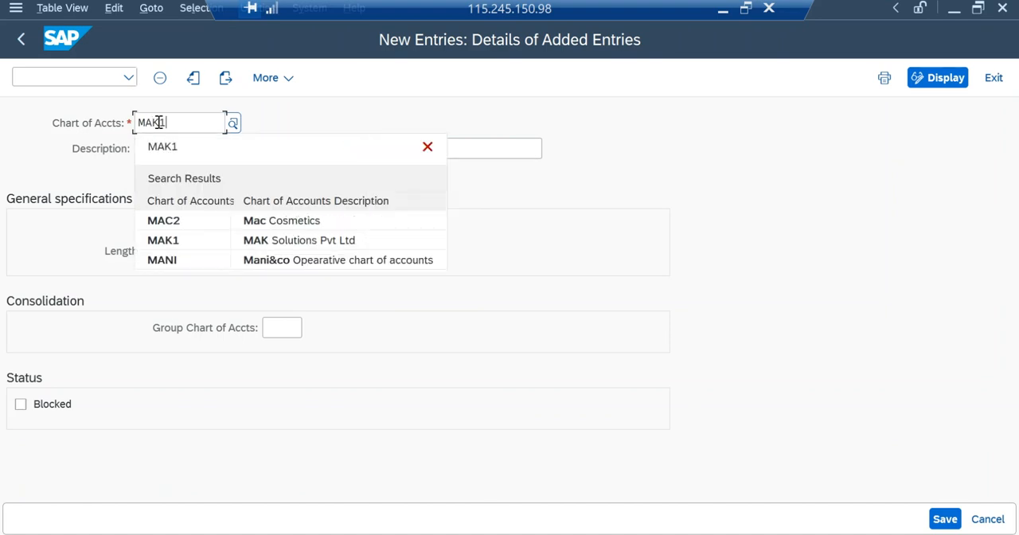
{"action": "left_click", "coordinate": [738, 144]}
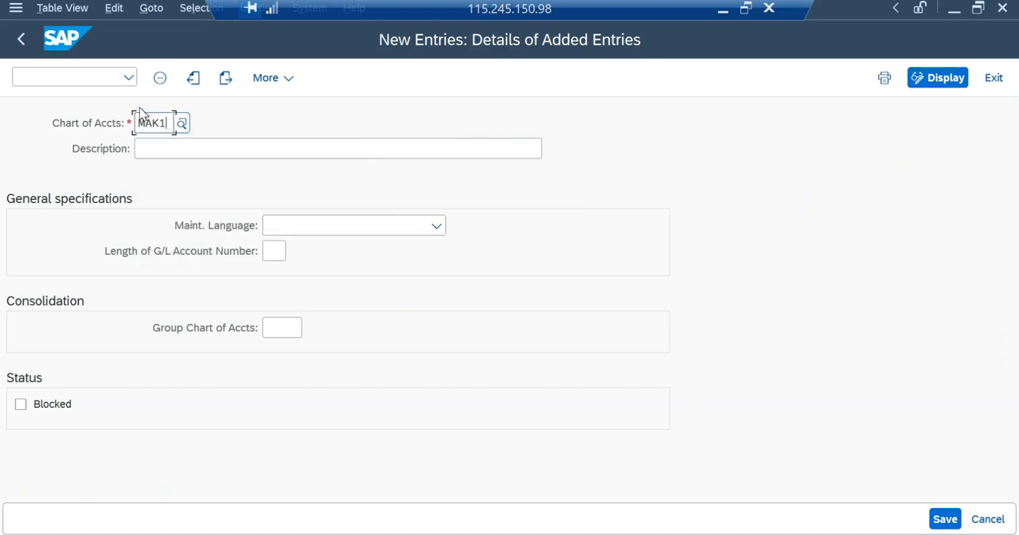
{"action": "left_click", "coordinate": [223, 142]}
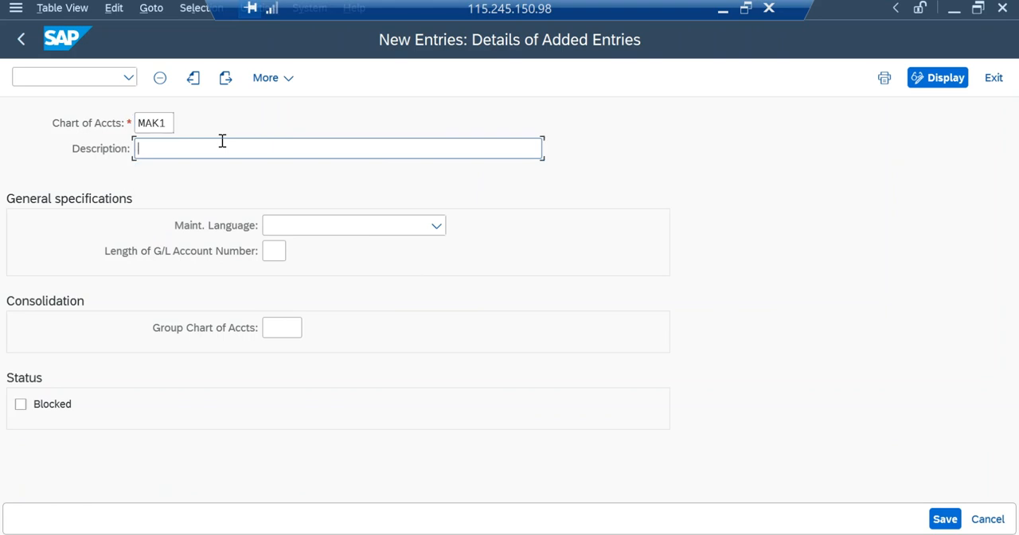
{"action": "type", "text": "Chart of accounts for mak P"}
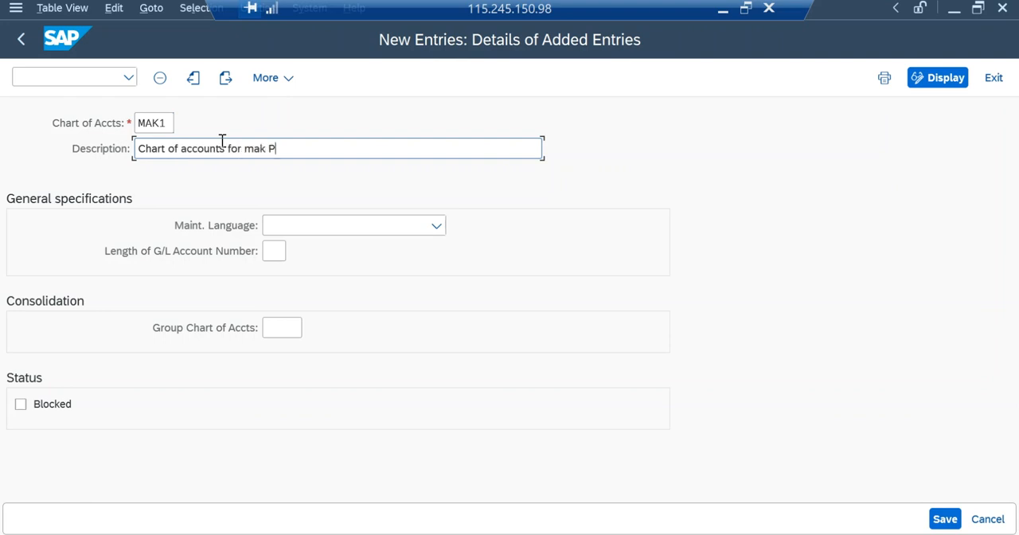
{"action": "type", "text": "vt limited"}
Try maintenance language English and G/L account number length 4 in the new entry, and discard the entry without saving.
{"action": "left_click", "coordinate": [293, 224]}
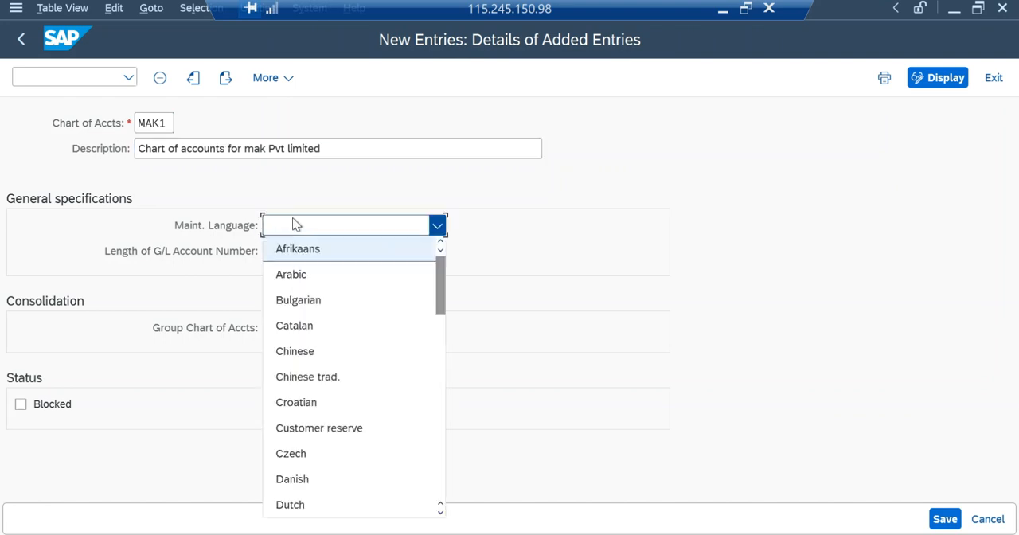
{"action": "type", "text": "english"}
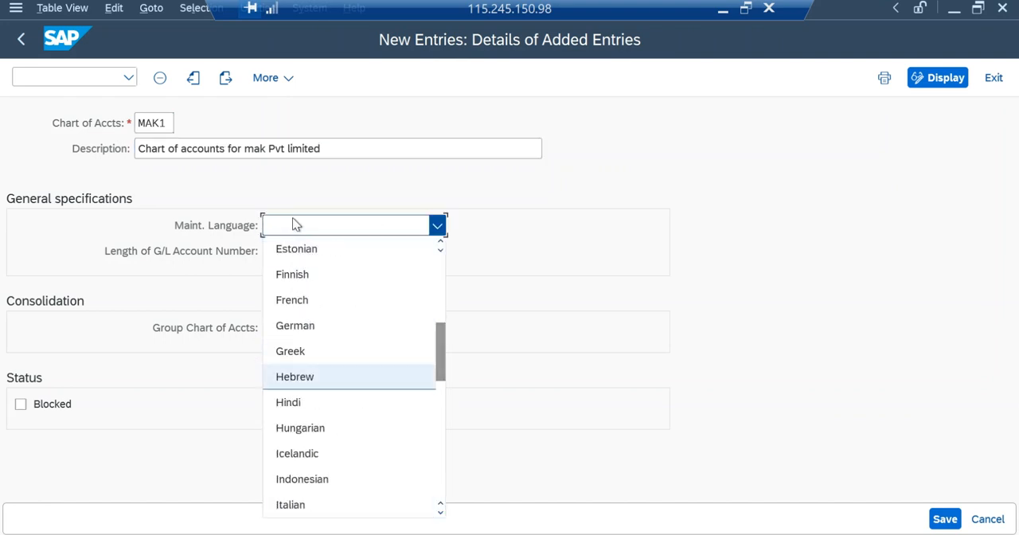
{"action": "key", "text": "BackSpace"}
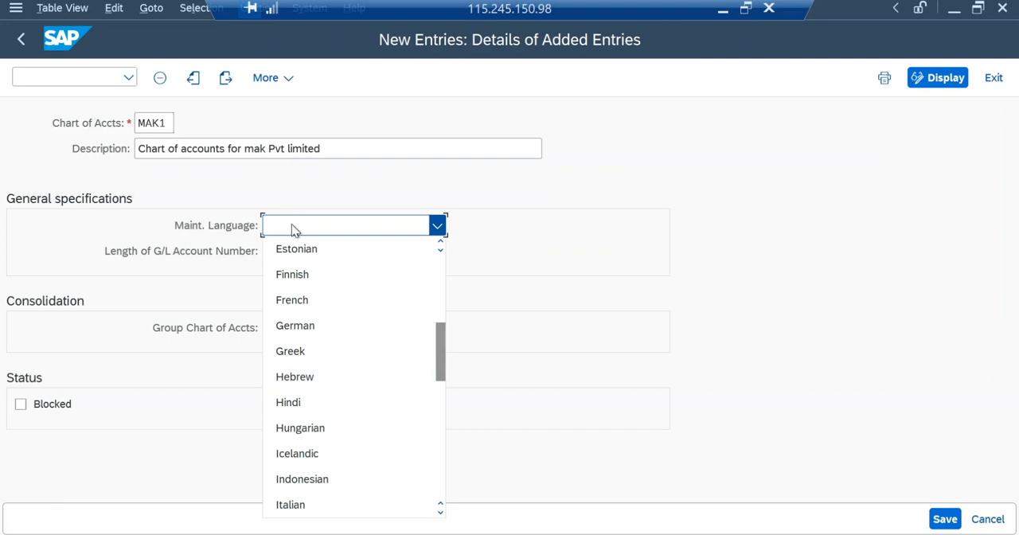
{"action": "key", "text": "e"}
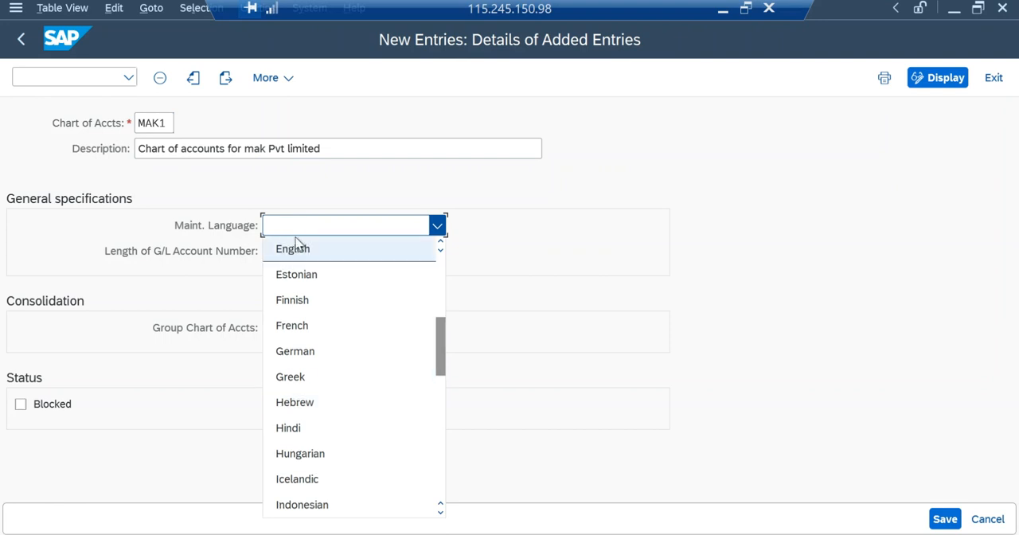
{"action": "left_click", "coordinate": [298, 251]}
{"action": "key", "text": "Return"}
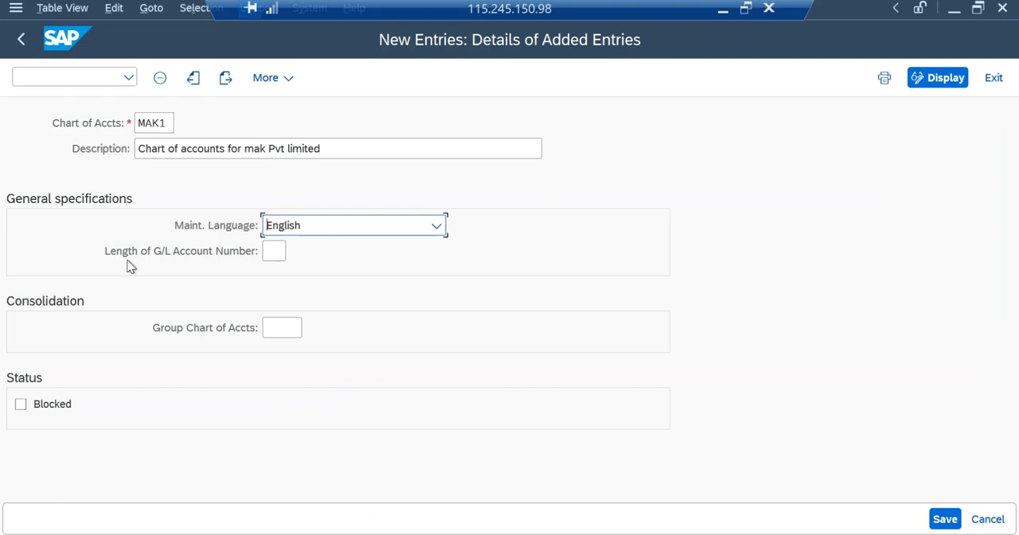
{"action": "left_click", "coordinate": [276, 246]}
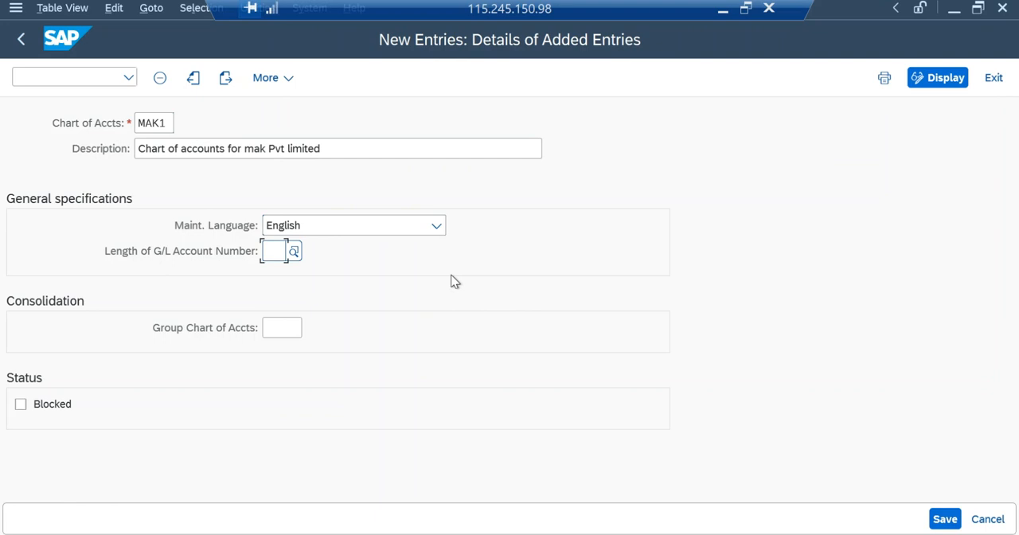
{"action": "type", "text": "4"}
{"action": "left_click", "coordinate": [988, 521]}
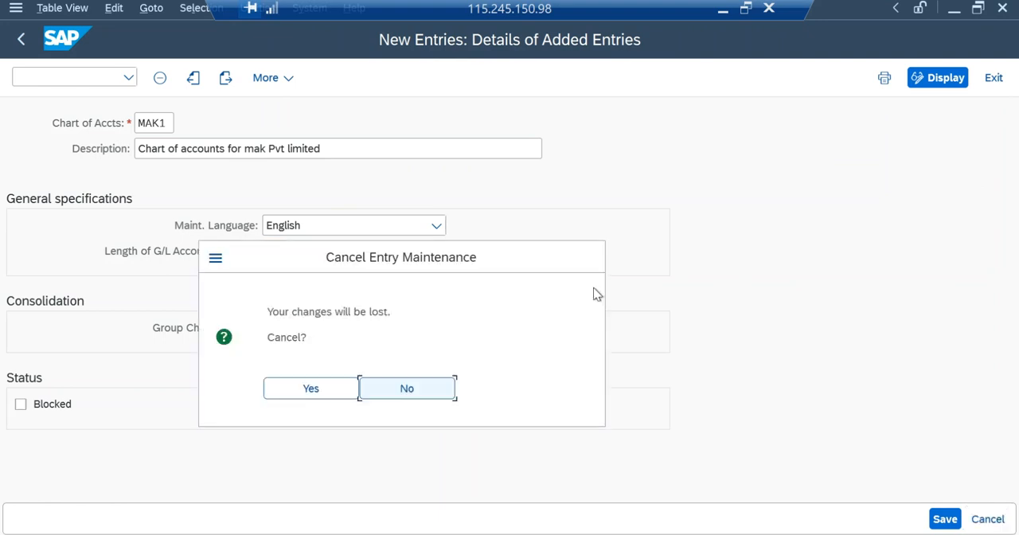
{"action": "left_click", "coordinate": [311, 389]}
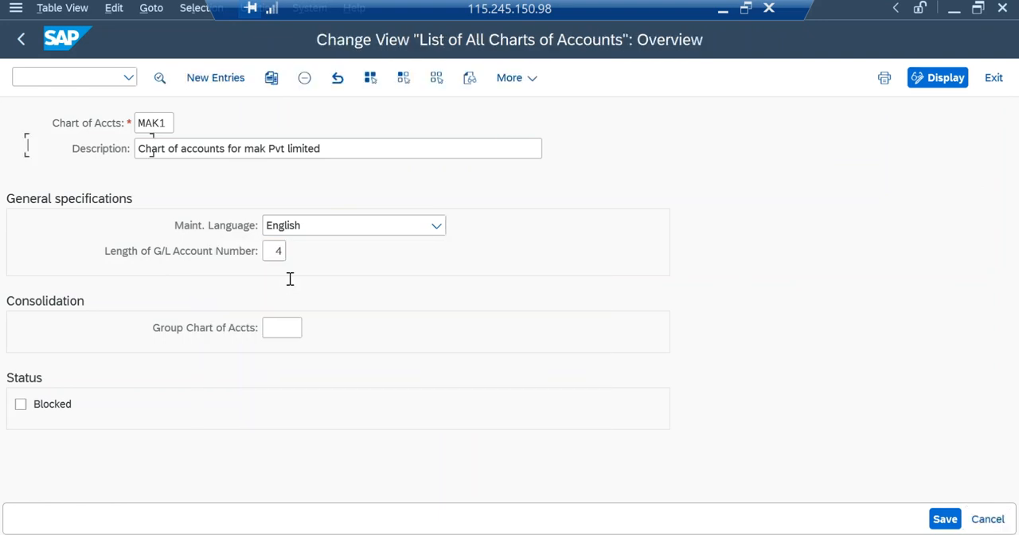
Locate the existing chart of accounts MAK1, view its details, and return to the IMG.
{"action": "left_click", "coordinate": [250, 484]}
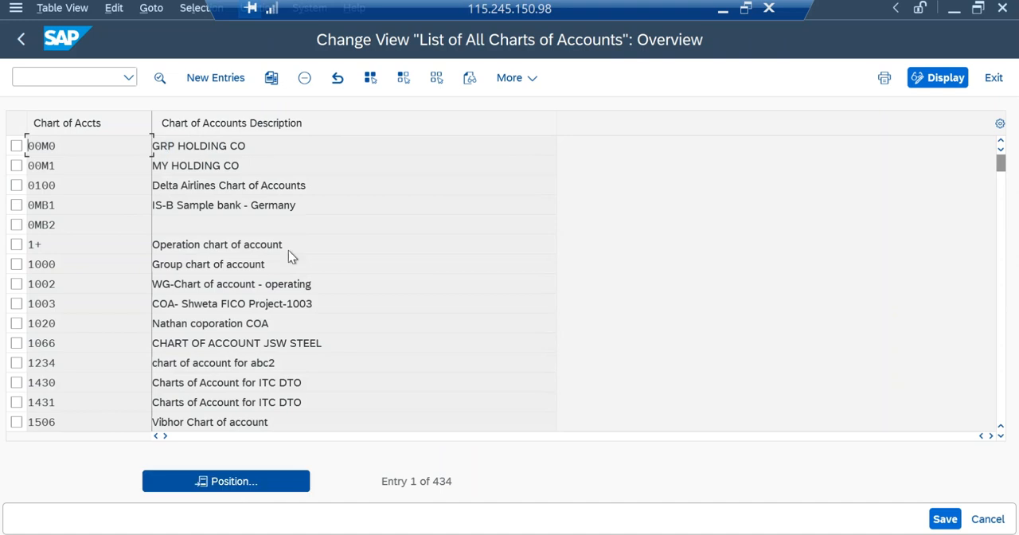
{"action": "type", "text": "MAK1"}
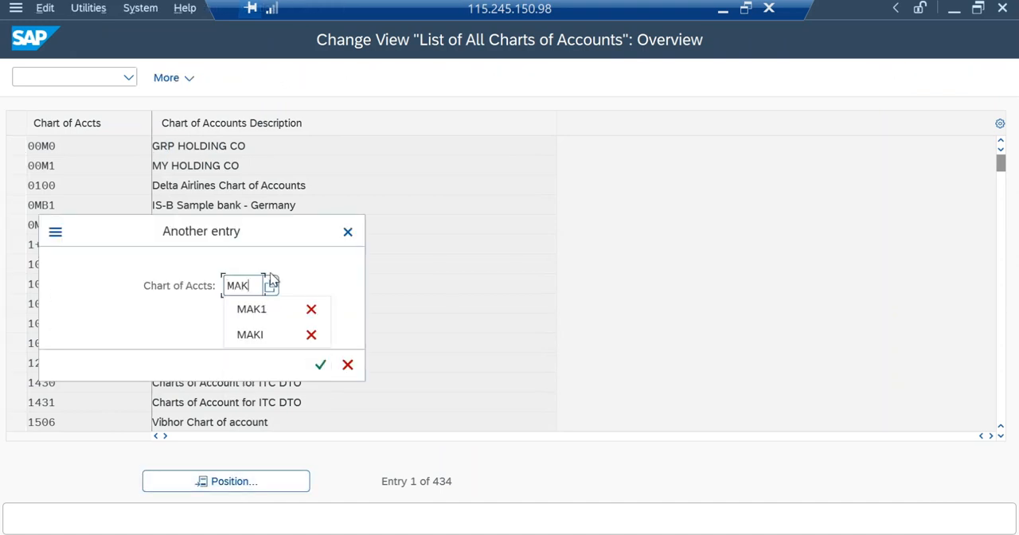
{"action": "left_click", "coordinate": [321, 365]}
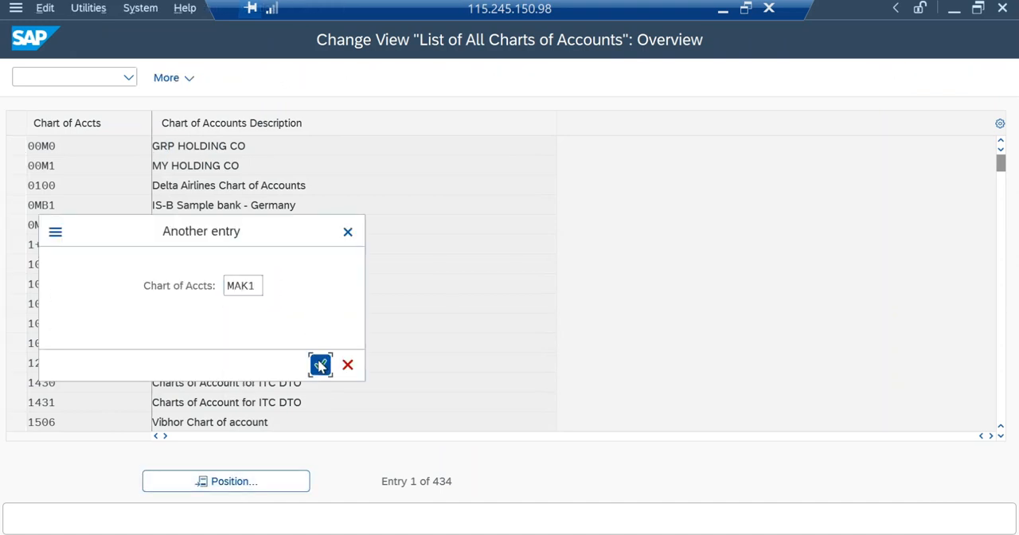
{"action": "left_click", "coordinate": [16, 146]}
{"action": "left_click", "coordinate": [159, 80]}
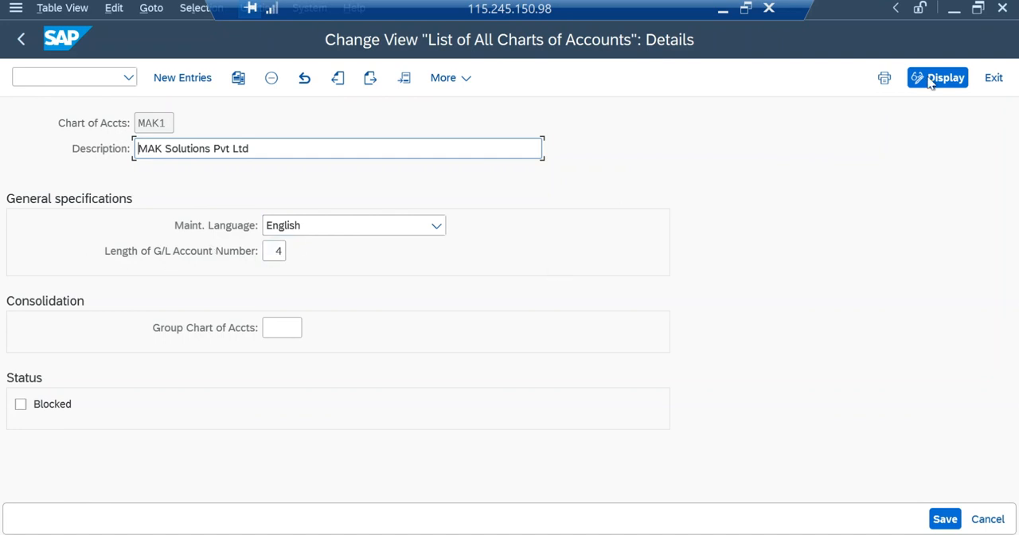
{"action": "left_click", "coordinate": [994, 78]}
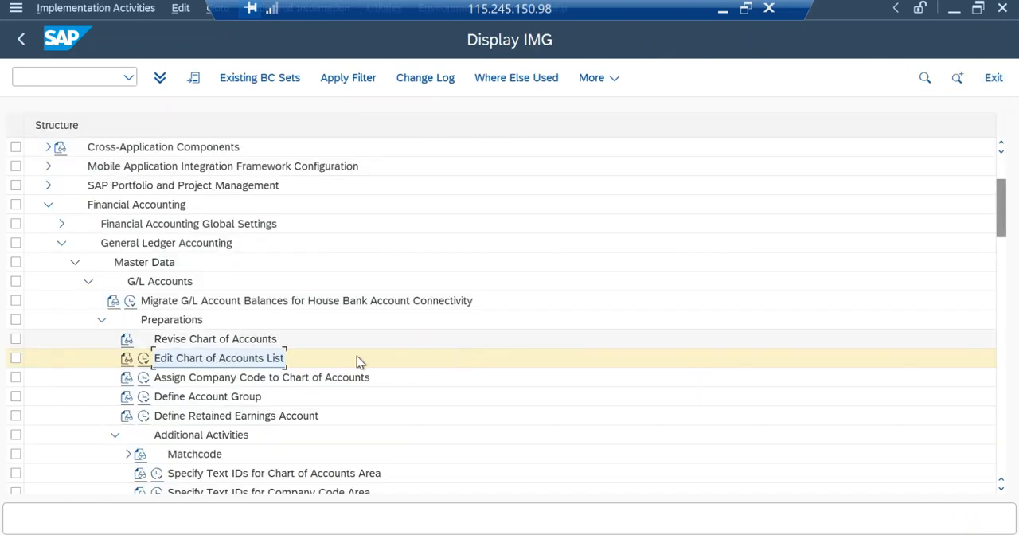
Check the chart of accounts assigned to company code MAK1 in Assign Company Code to Chart of Accounts, and return to the IMG.
{"action": "left_click", "coordinate": [142, 380]}
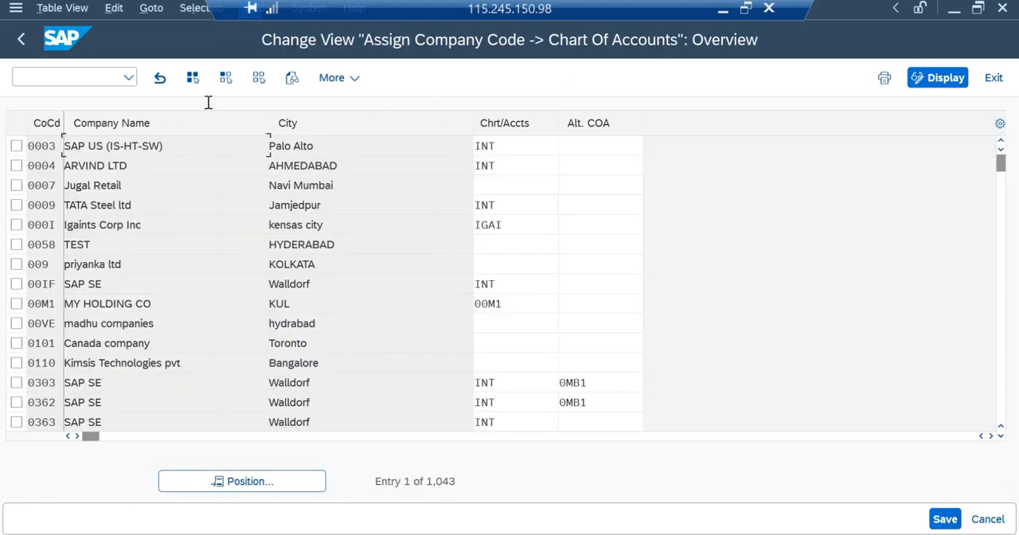
{"action": "left_click", "coordinate": [273, 483]}
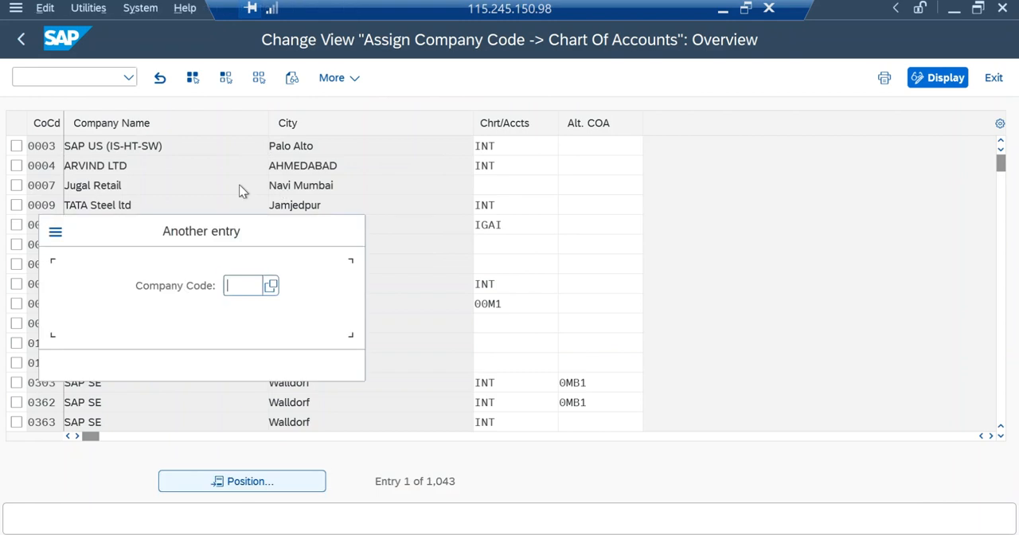
{"action": "type", "text": "MAK1"}
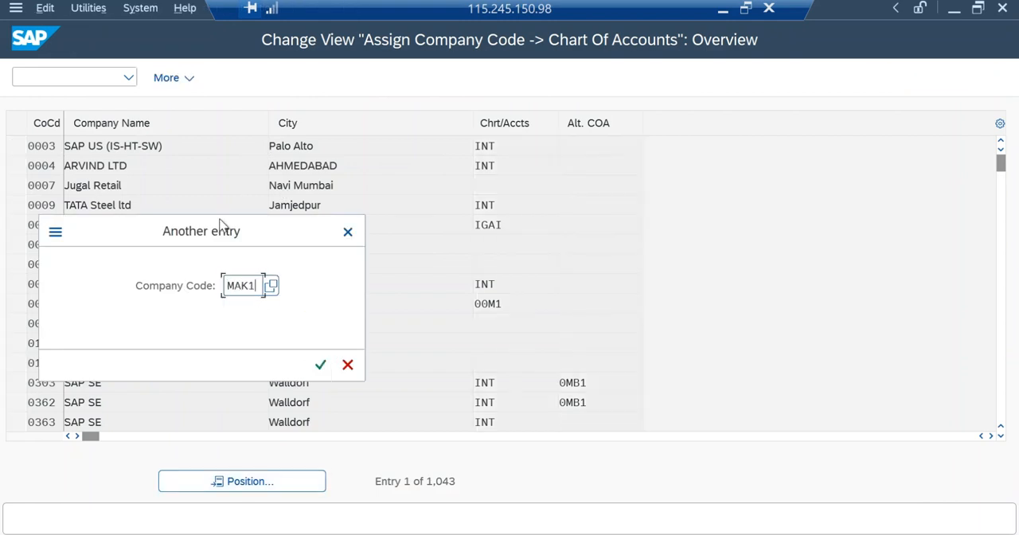
{"action": "key", "text": "Return"}
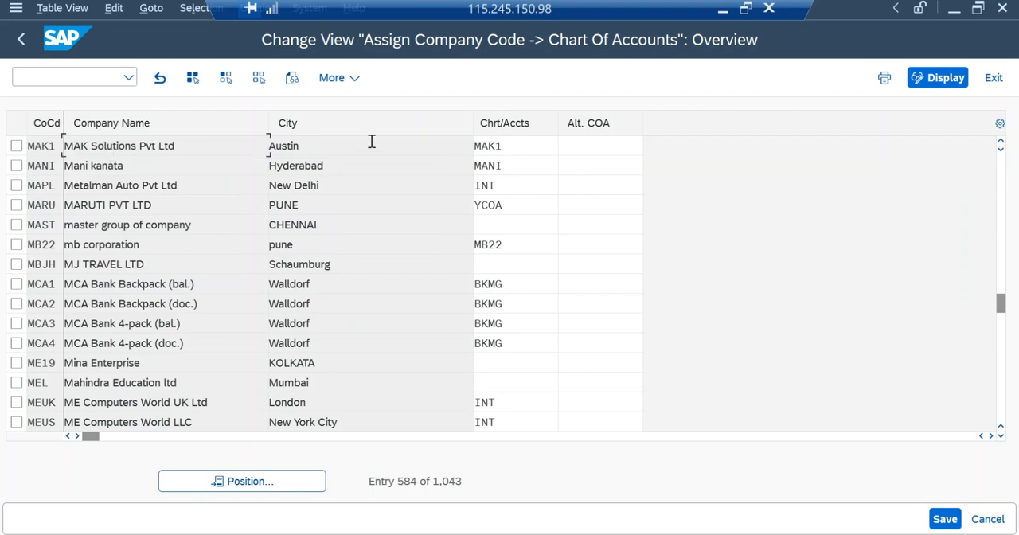
{"action": "double_click", "coordinate": [524, 146]}
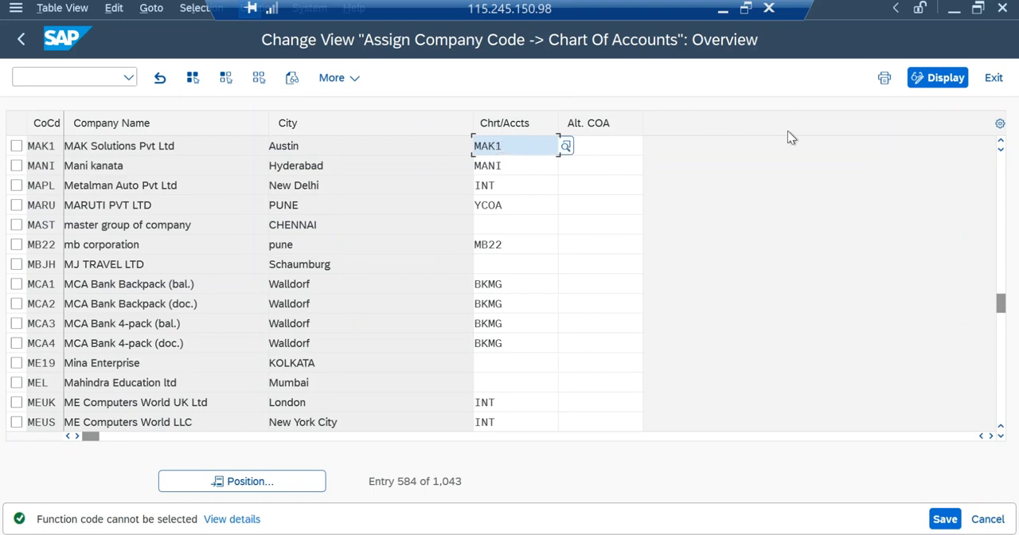
{"action": "left_click", "coordinate": [988, 520]}
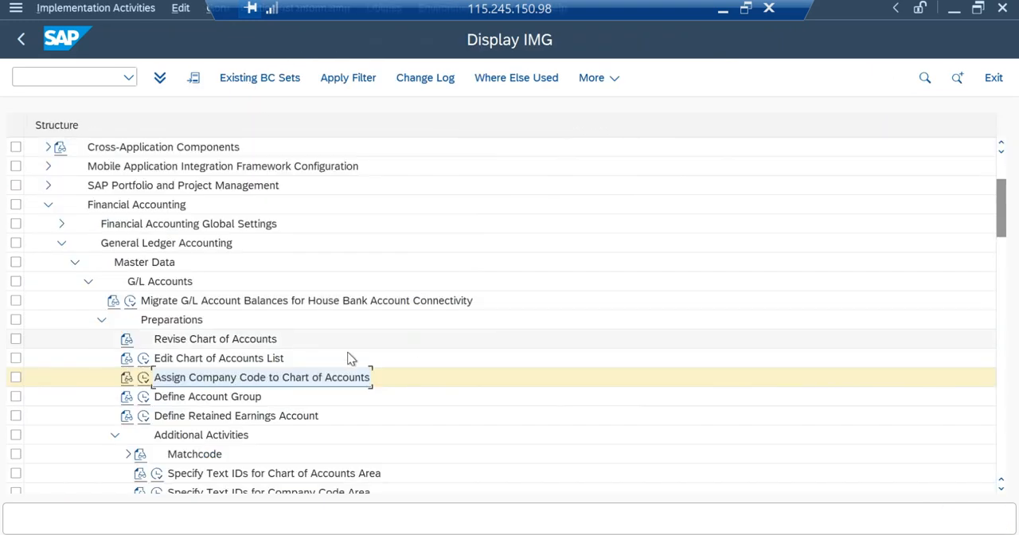
In Define Account Group, look at the blank new entries table and locate the account groups of chart of accounts MAK1.
{"action": "left_click", "coordinate": [144, 398]}
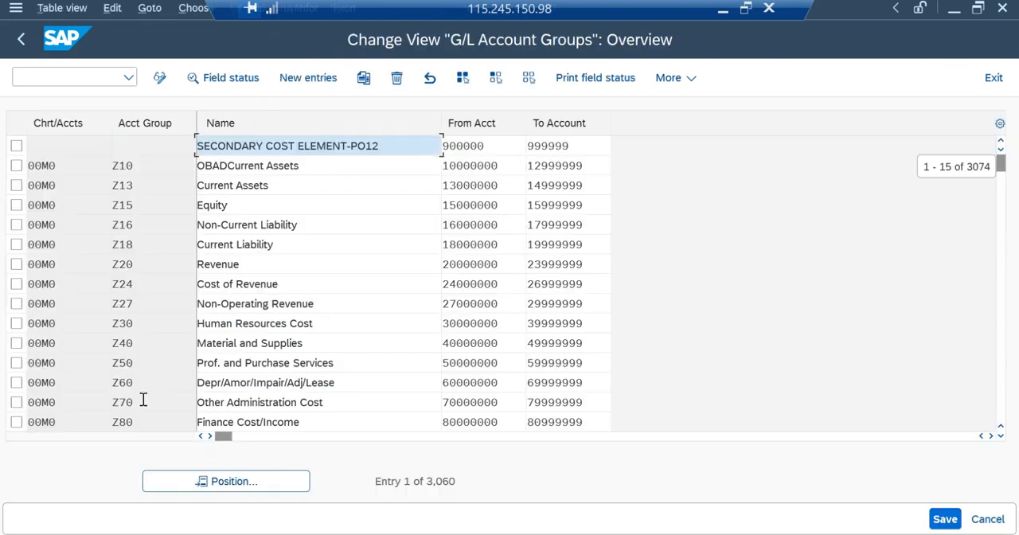
{"action": "left_click", "coordinate": [309, 78]}
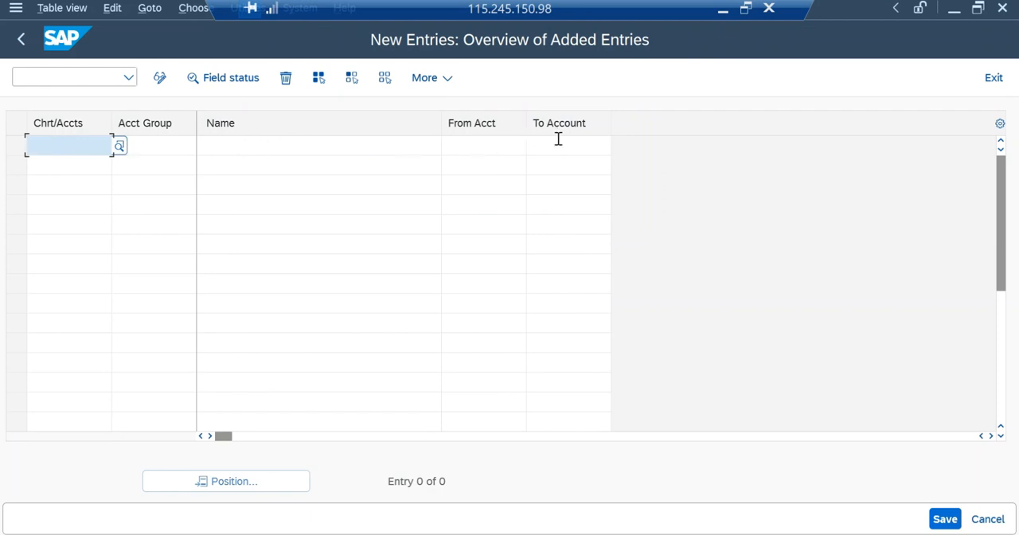
{"action": "left_click", "coordinate": [988, 519]}
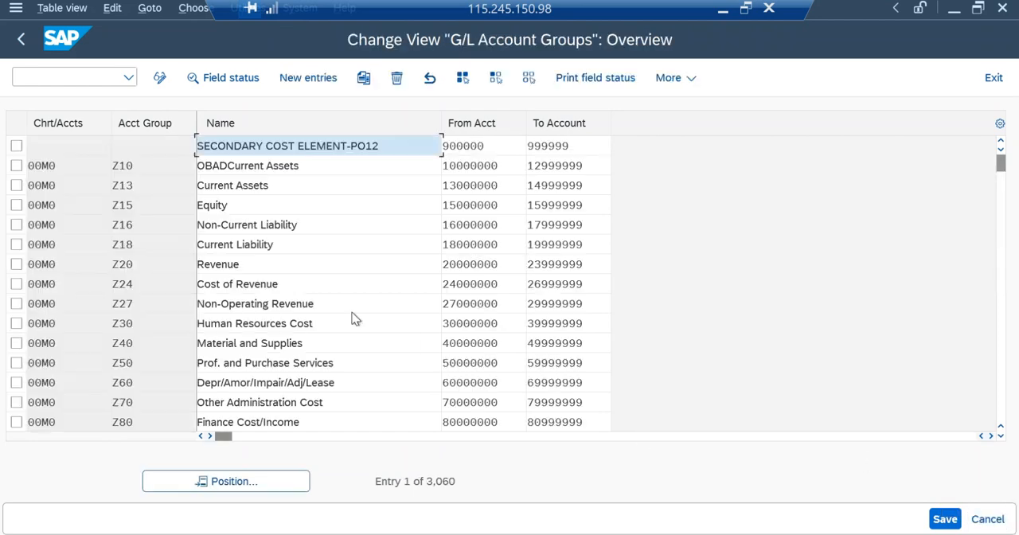
{"action": "left_click", "coordinate": [229, 481]}
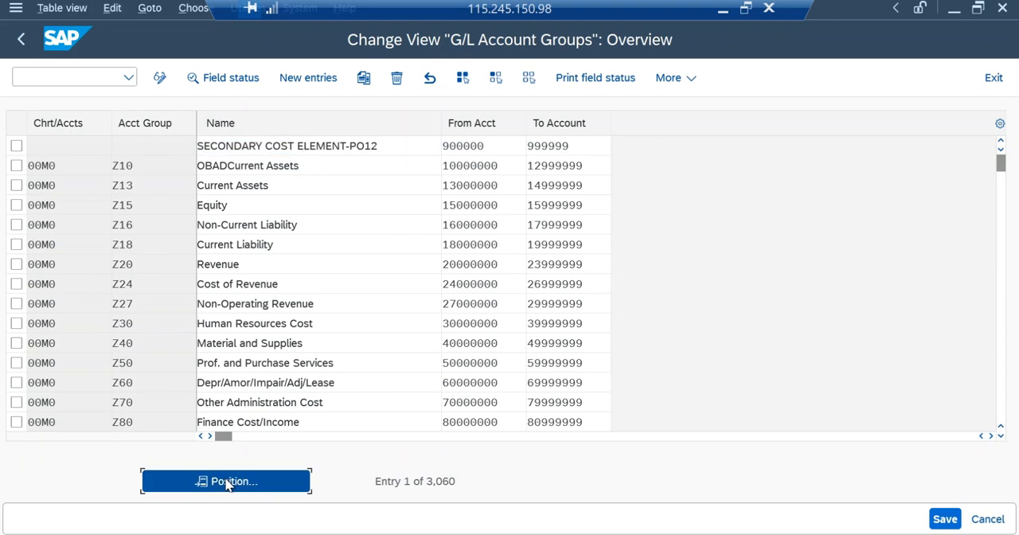
{"action": "type", "text": "MAK1"}
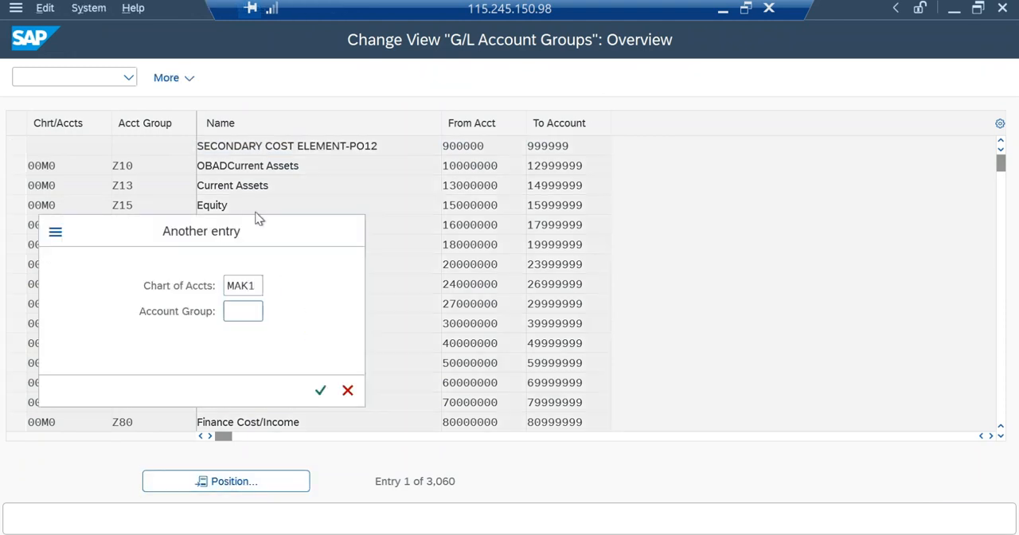
{"action": "key", "text": "Return"}
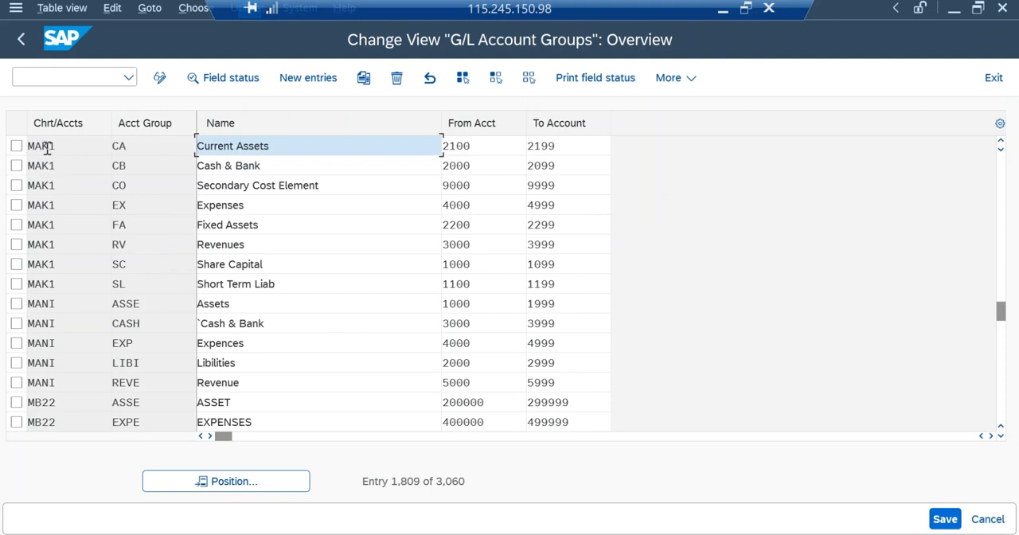
Select all eight account groups of chart of accounts MAK1, from Current Assets through Short Term Liab.
{"action": "left_click", "coordinate": [17, 147]}
{"action": "left_click", "coordinate": [17, 165]}
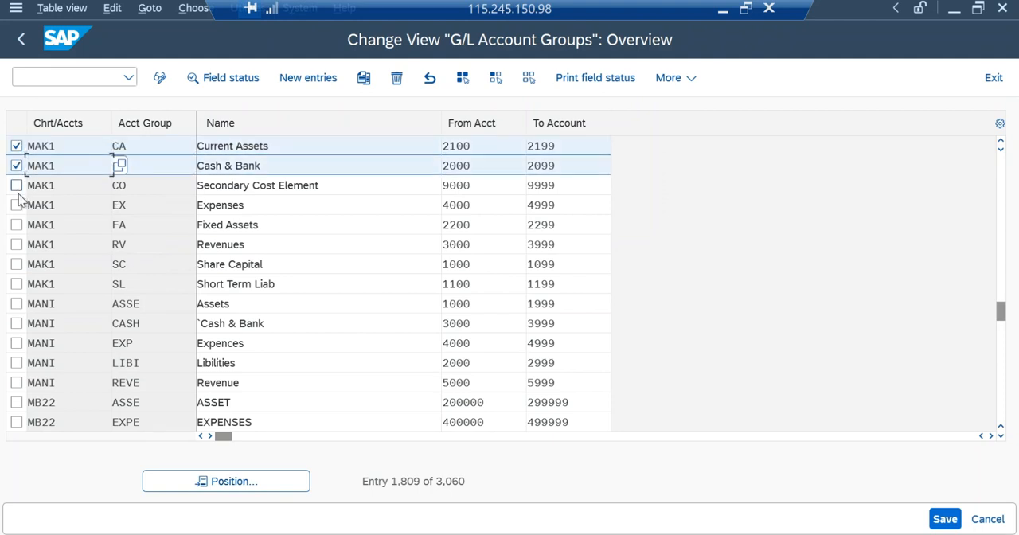
{"action": "left_click", "coordinate": [17, 185]}
{"action": "left_click", "coordinate": [17, 205]}
{"action": "left_click", "coordinate": [17, 226]}
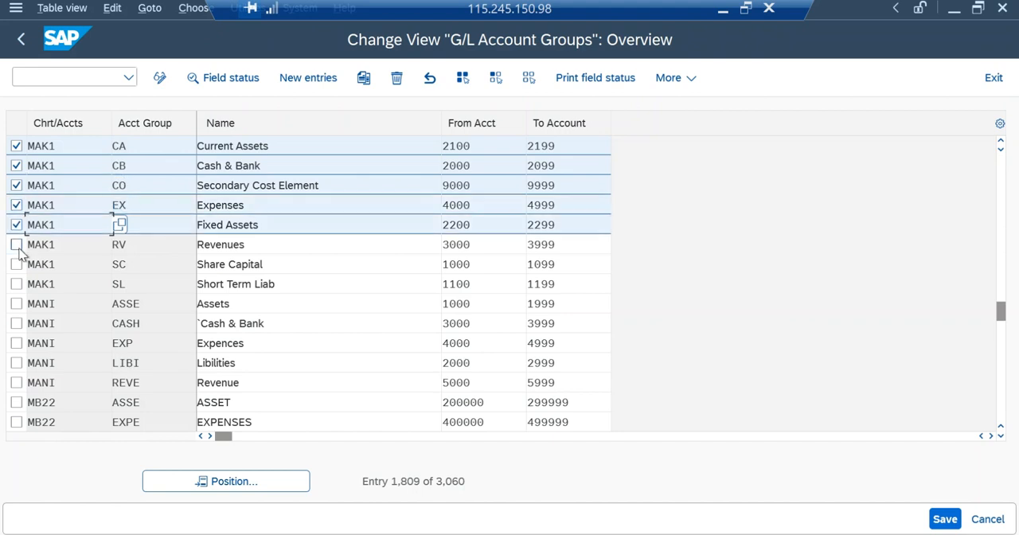
{"action": "left_click", "coordinate": [17, 246]}
{"action": "left_click", "coordinate": [16, 264]}
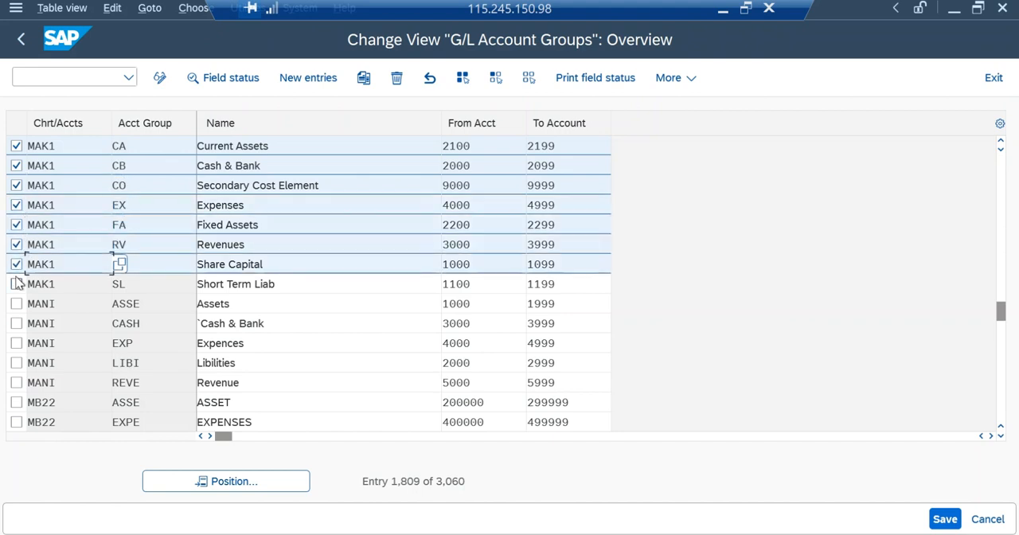
{"action": "left_click", "coordinate": [17, 284]}
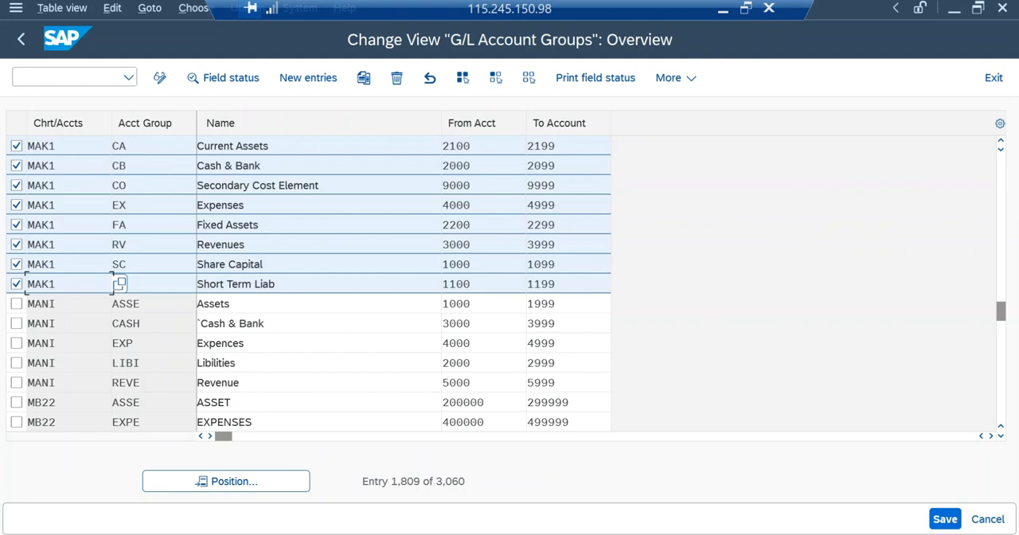
Bring the Notepad example list of chart of accounts into view and read through its accounts and their assigned groups.
{"action": "left_click_drag", "start_coordinate": [1018, 180], "coordinate": [605, 40]}
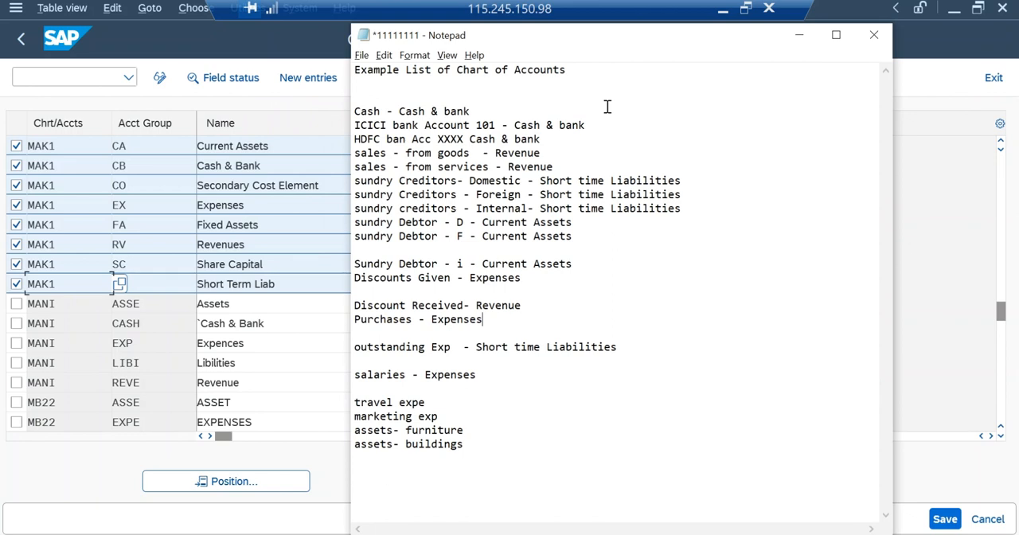
{"action": "left_click_drag", "start_coordinate": [425, 167], "coordinate": [460, 173]}
{"action": "left_click", "coordinate": [459, 170]}
{"action": "left_click_drag", "start_coordinate": [401, 184], "coordinate": [472, 181]}
{"action": "left_click_drag", "start_coordinate": [370, 279], "coordinate": [405, 265]}
{"action": "left_click_drag", "start_coordinate": [374, 319], "coordinate": [462, 319]}
{"action": "left_click", "coordinate": [463, 320]}
{"action": "left_click_drag", "start_coordinate": [359, 347], "coordinate": [434, 347]}
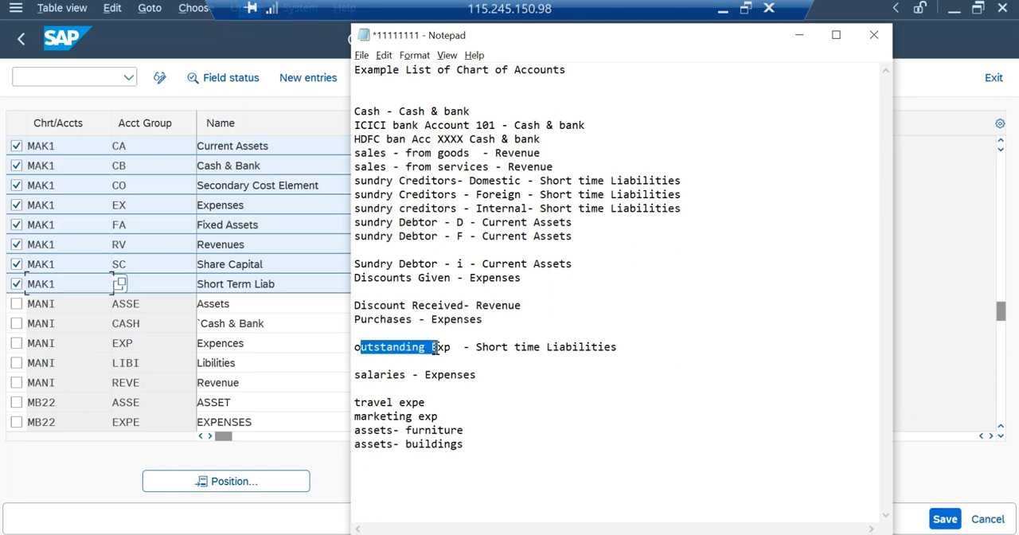
{"action": "left_click", "coordinate": [439, 363]}
{"action": "left_click_drag", "start_coordinate": [524, 414], "coordinate": [434, 416]}
{"action": "left_click_drag", "start_coordinate": [527, 450], "coordinate": [340, 90]}
{"action": "left_click", "coordinate": [430, 125]}
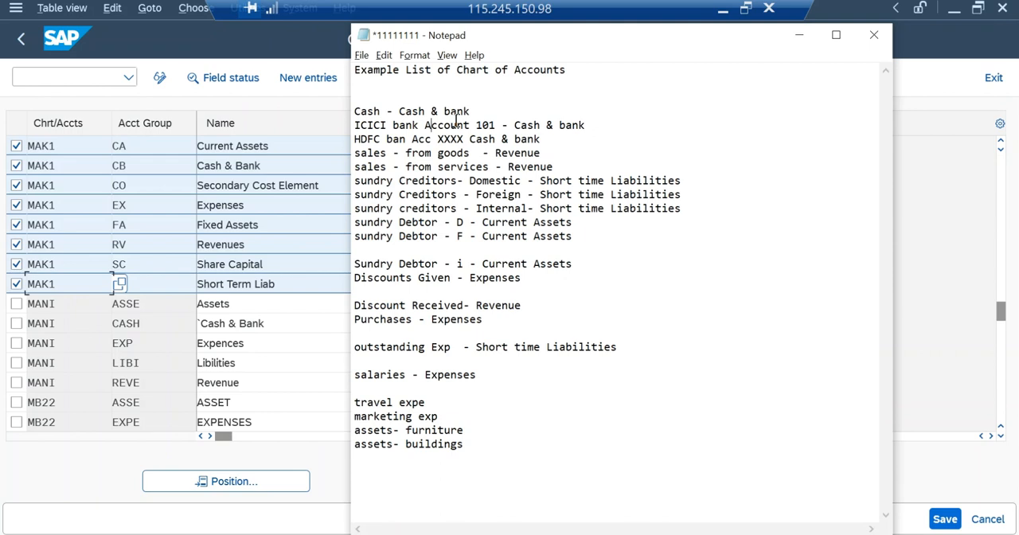
Examine the cash, ICICI bank and HDFC bank accounts listed under the Cash & bank group.
{"action": "left_click_drag", "start_coordinate": [355, 112], "coordinate": [538, 140]}
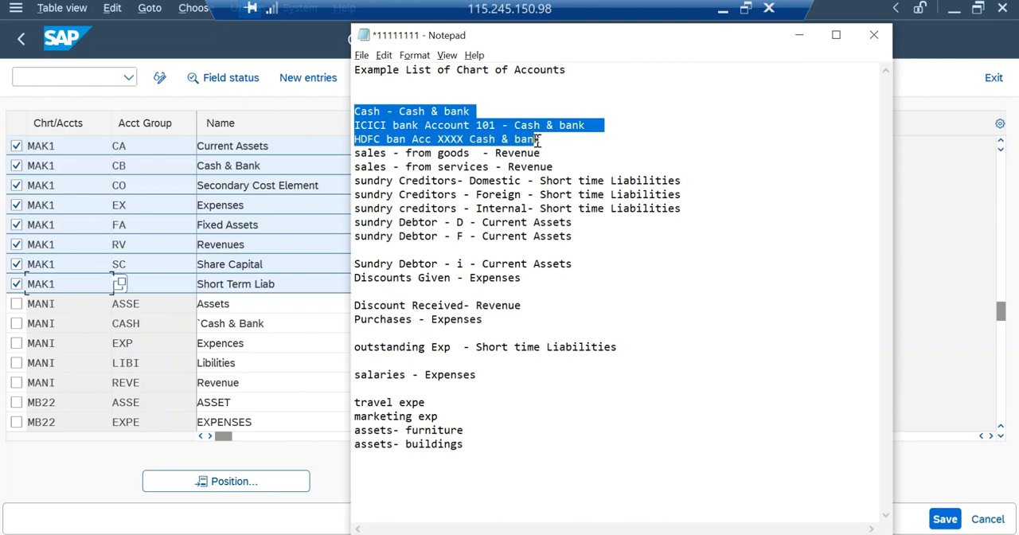
{"action": "left_click", "coordinate": [539, 140]}
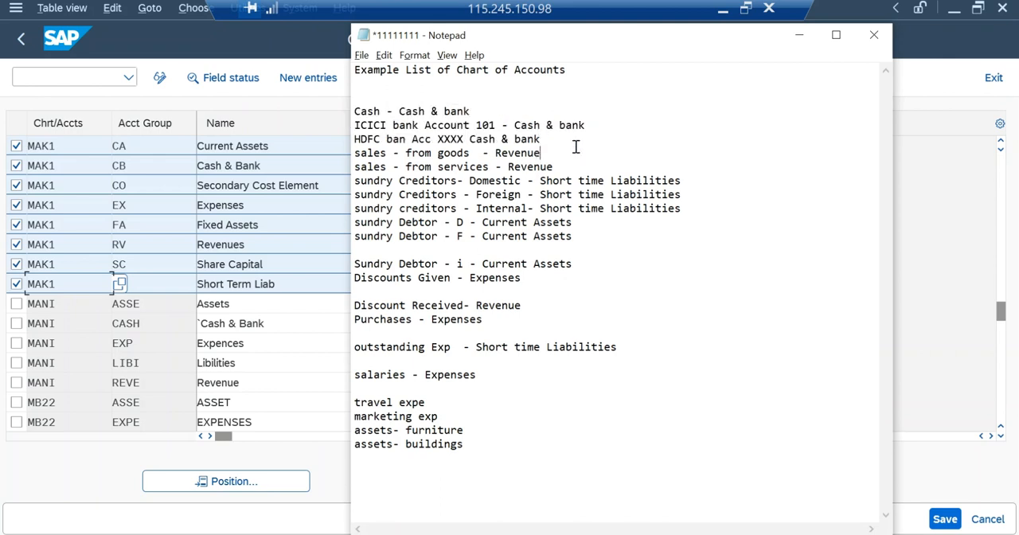
{"action": "left_click_drag", "start_coordinate": [566, 148], "coordinate": [547, 136]}
{"action": "left_click", "coordinate": [558, 137]}
{"action": "left_click", "coordinate": [407, 110]}
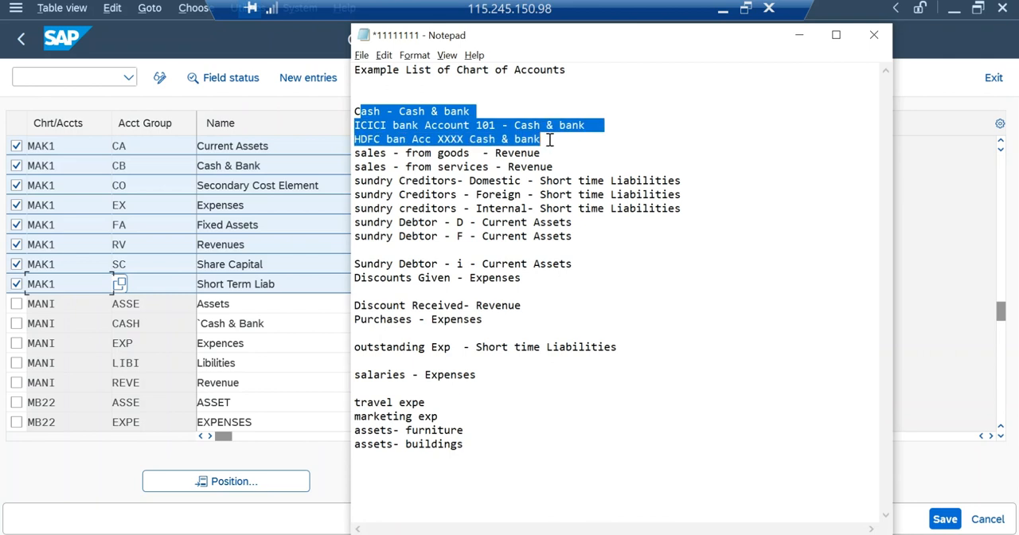
{"action": "left_click", "coordinate": [553, 152]}
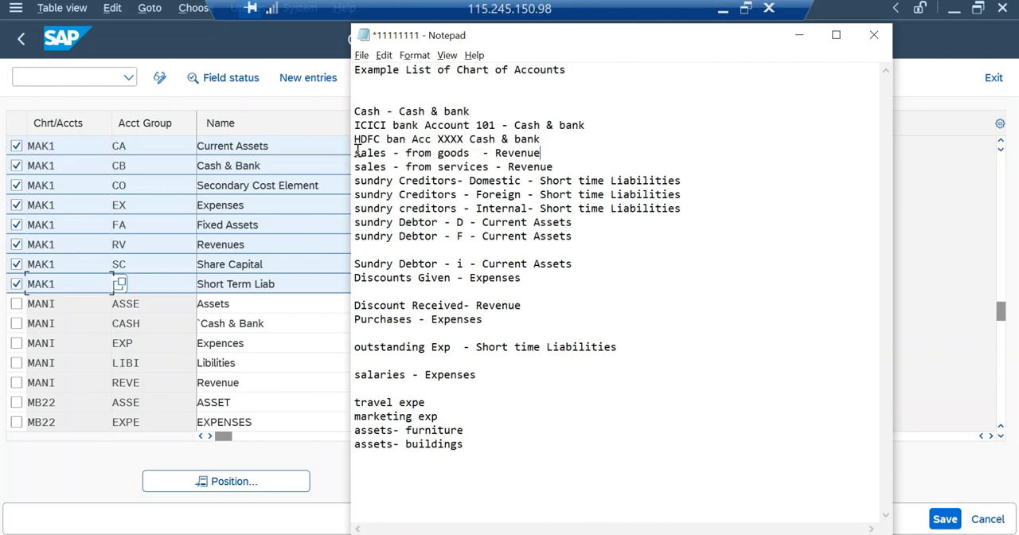
Examine the groups given for sales, sundry creditors, sundry debtors, salaries and outstanding expenses, and move the Notepad list off the screen.
{"action": "left_click_drag", "start_coordinate": [356, 153], "coordinate": [580, 174]}
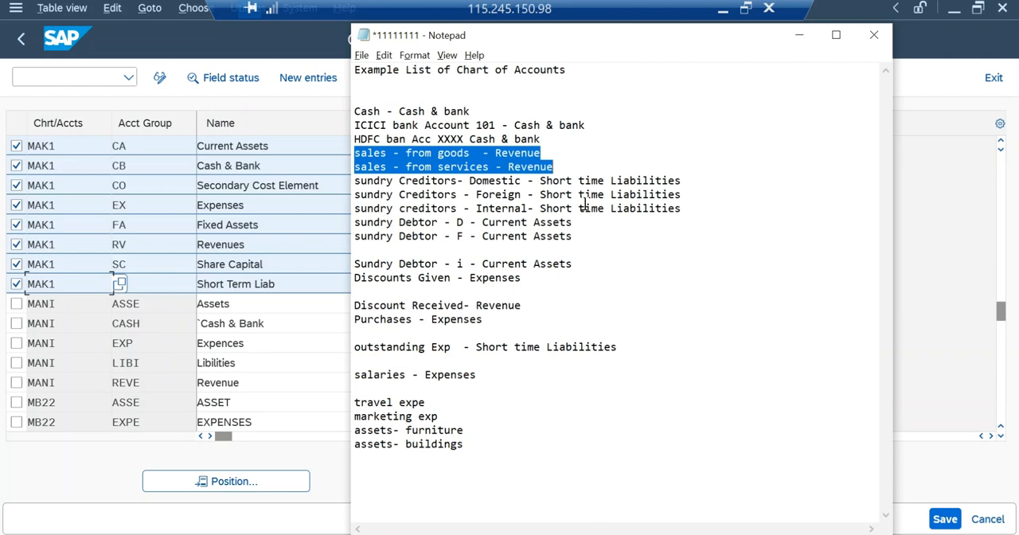
{"action": "left_click", "coordinate": [464, 194]}
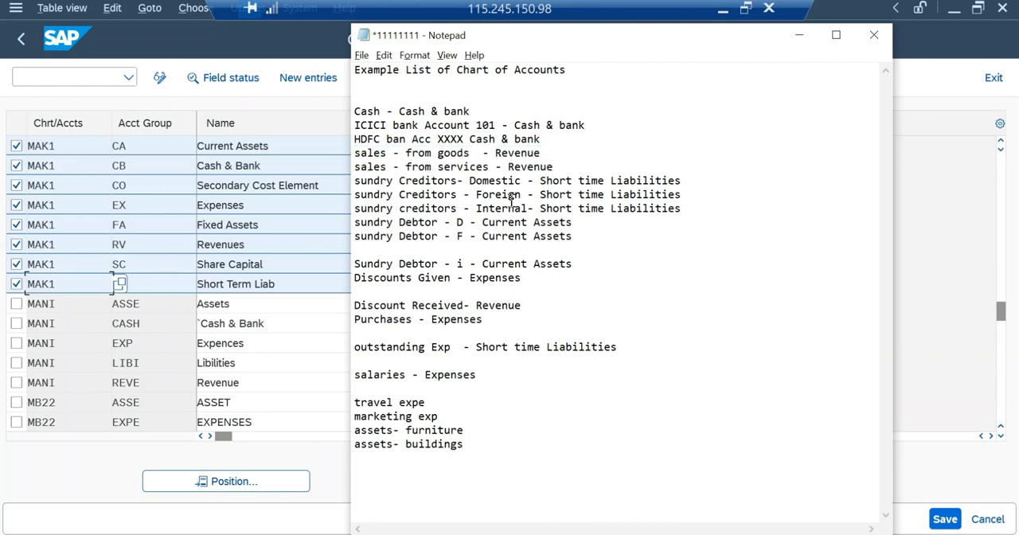
{"action": "left_click_drag", "start_coordinate": [693, 206], "coordinate": [509, 181]}
{"action": "left_click", "coordinate": [596, 236]}
{"action": "left_click_drag", "start_coordinate": [626, 239], "coordinate": [356, 223]}
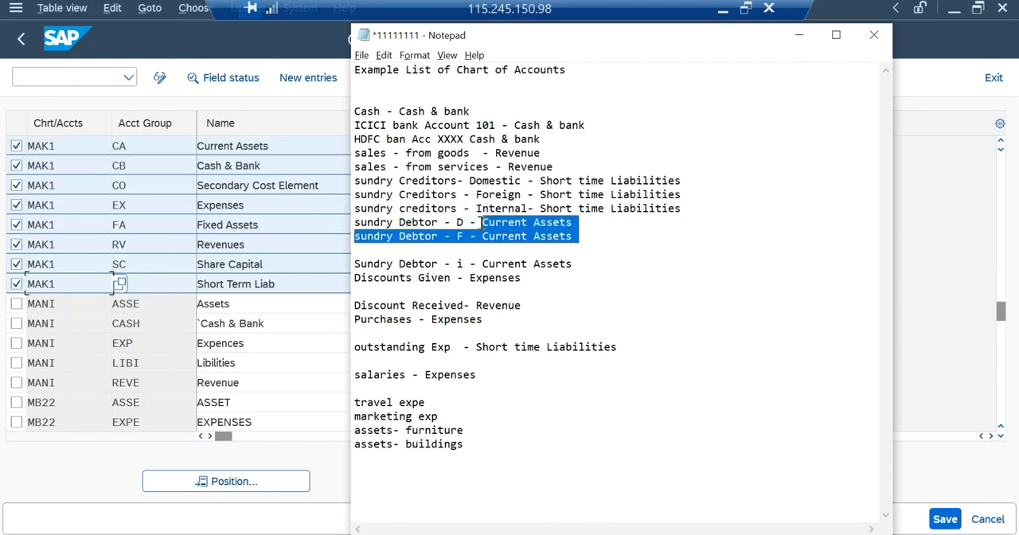
{"action": "left_click", "coordinate": [596, 273]}
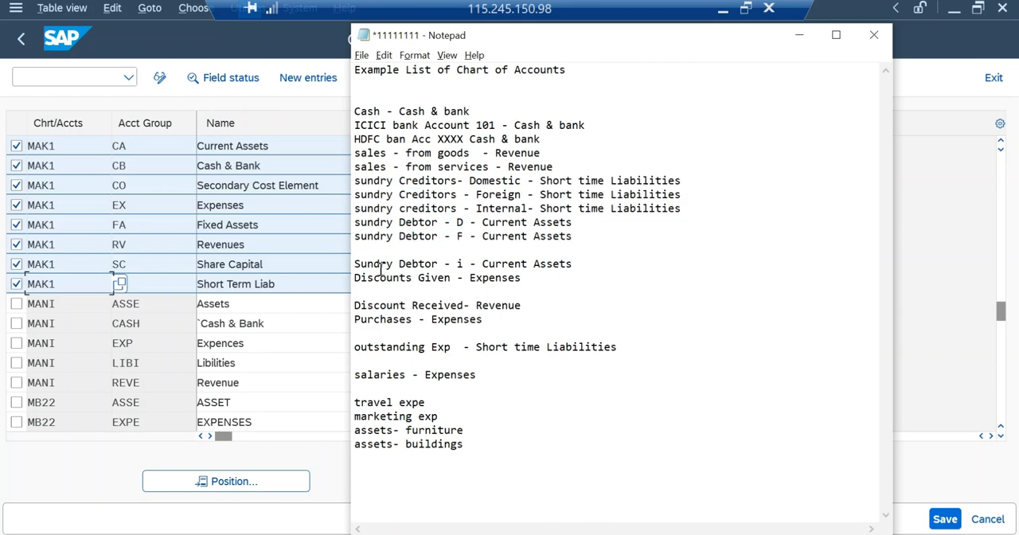
{"action": "double_click", "coordinate": [430, 381]}
{"action": "left_click_drag", "start_coordinate": [602, 361], "coordinate": [489, 340]}
{"action": "left_click", "coordinate": [489, 339]}
{"action": "left_click_drag", "start_coordinate": [512, 36], "coordinate": [1018, 32]}
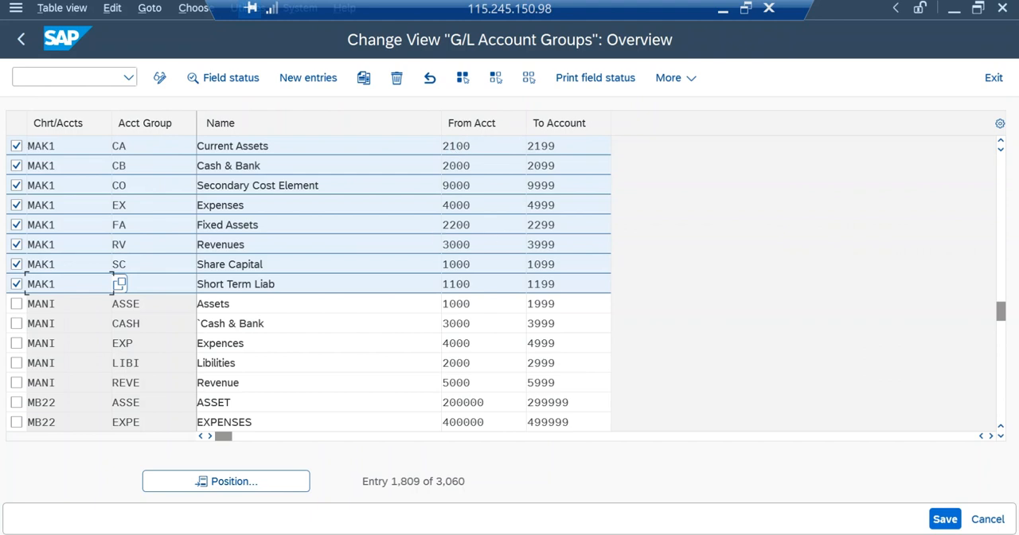
Switch to the SAP Easy Access session and expand Accounting to reach the individual processing transactions for G/L account master records.
{"action": "key", "text": "alt+Tab"}
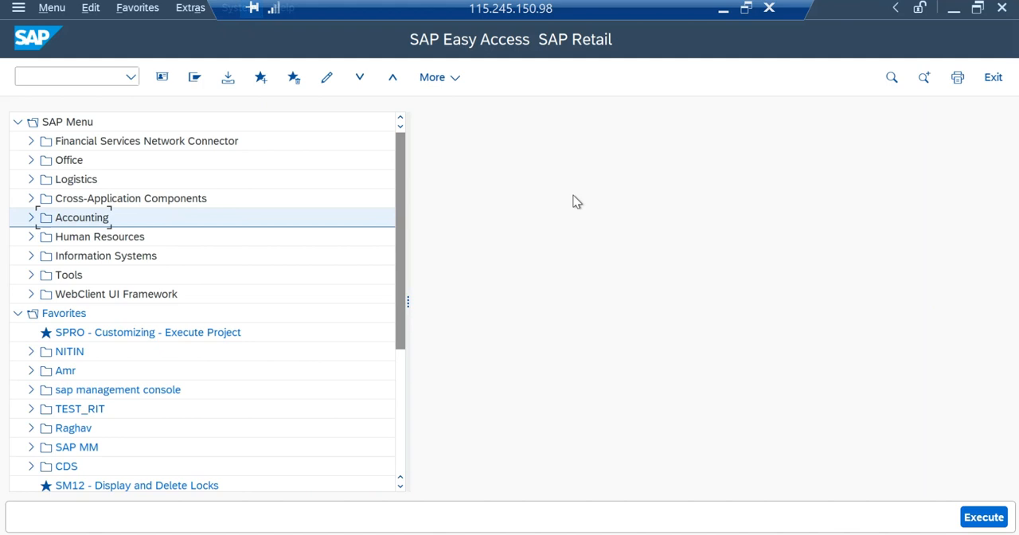
{"action": "left_click", "coordinate": [88, 76]}
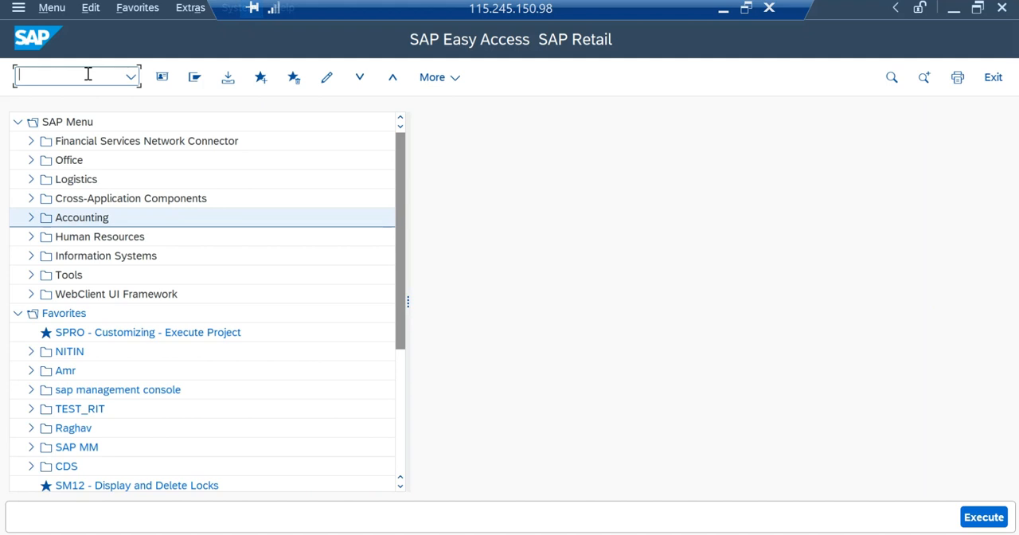
{"action": "left_click", "coordinate": [32, 222]}
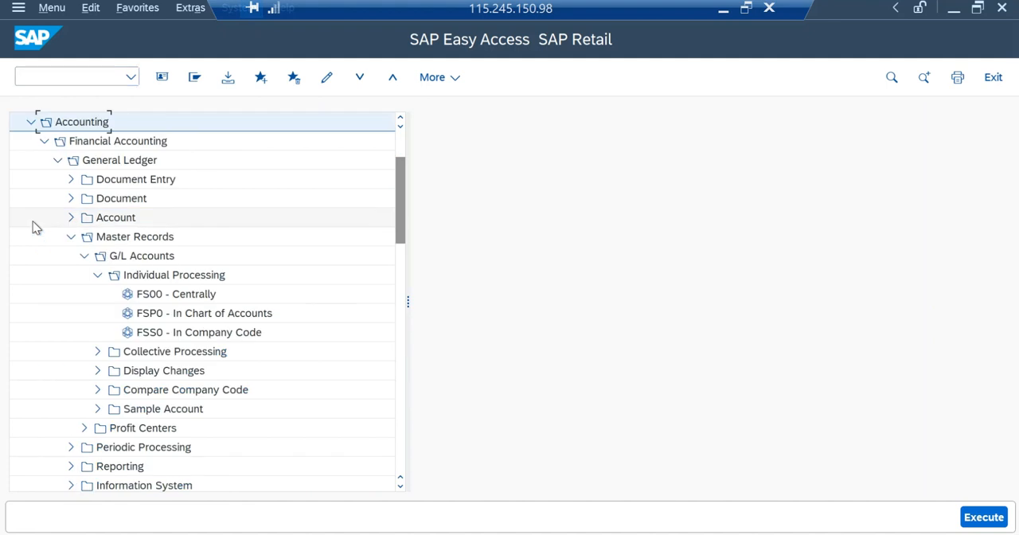